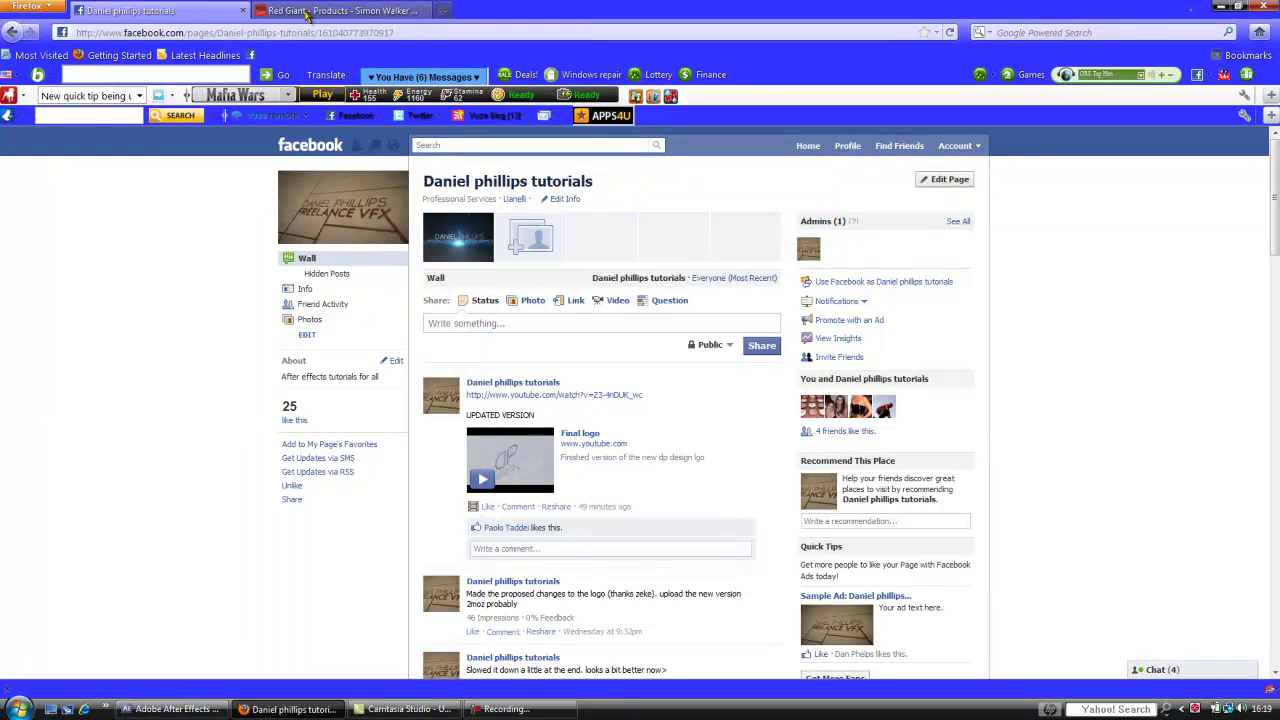
Step: Watch the Weddings & Events for Looks demo video on the Red Giant product page, pausing to examine its different looks
key("ctrl+Tab")
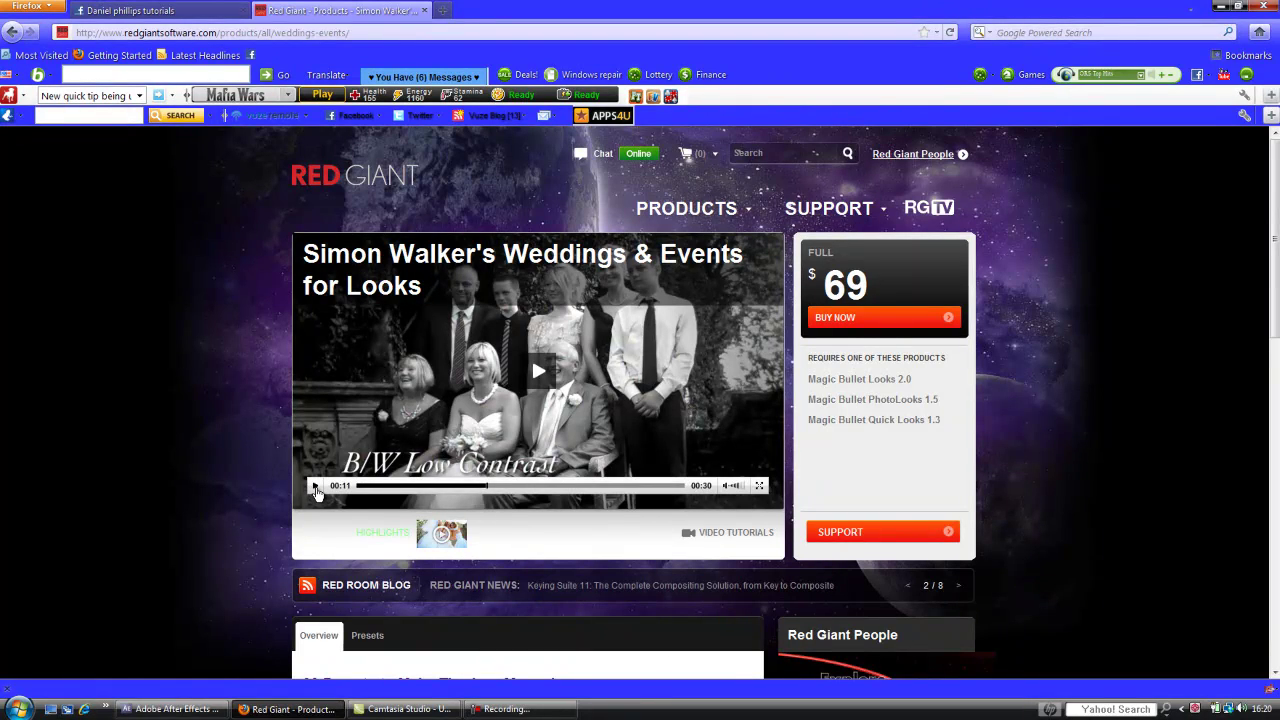
left_click(315, 487)
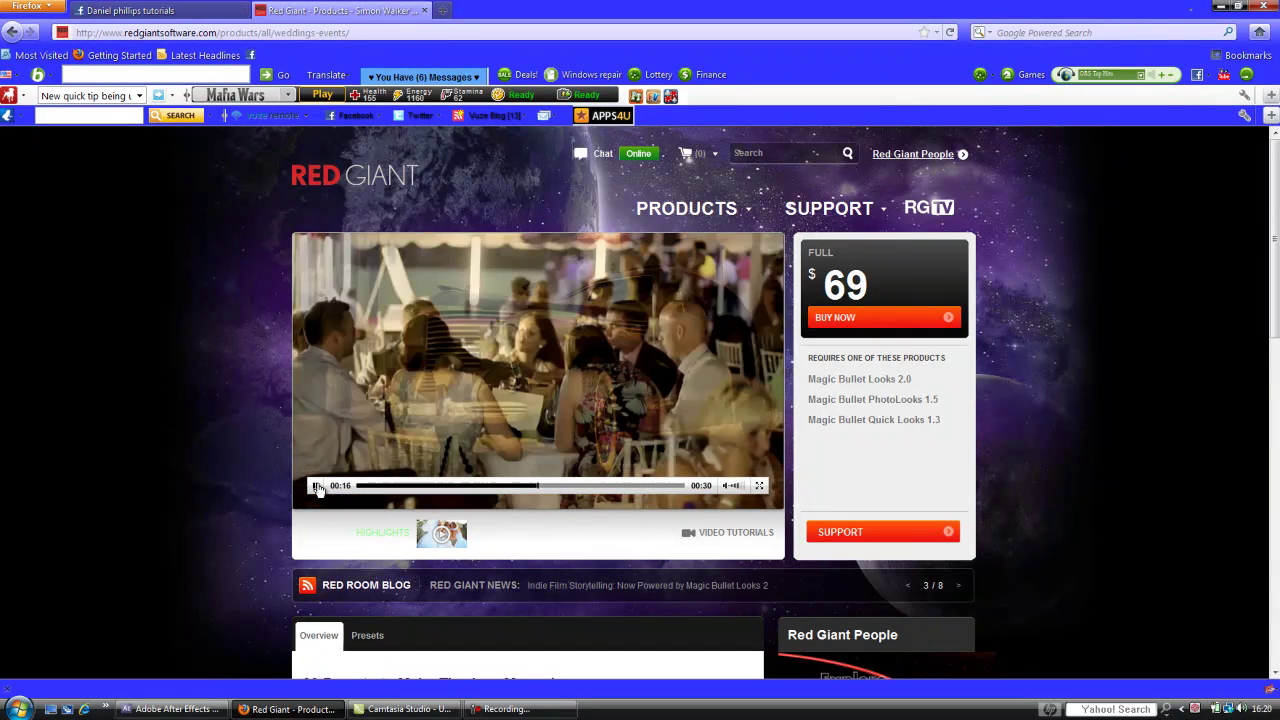
left_click(524, 425)
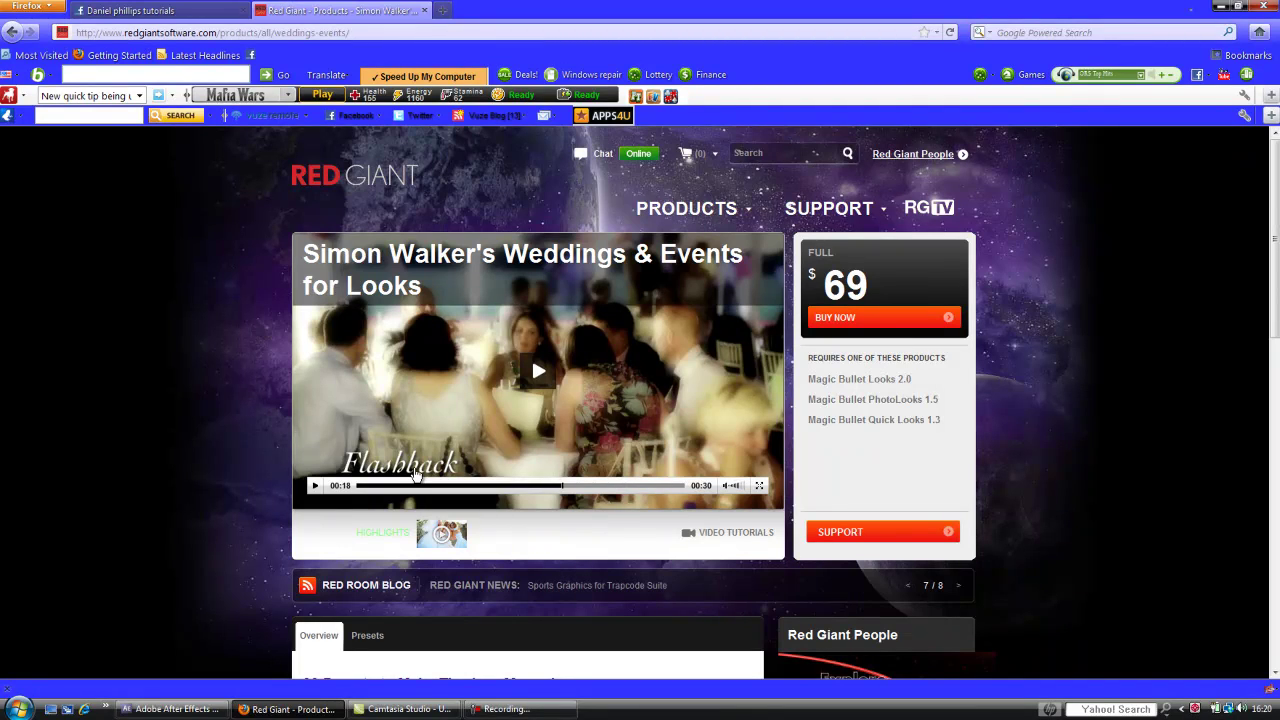
left_click(315, 487)
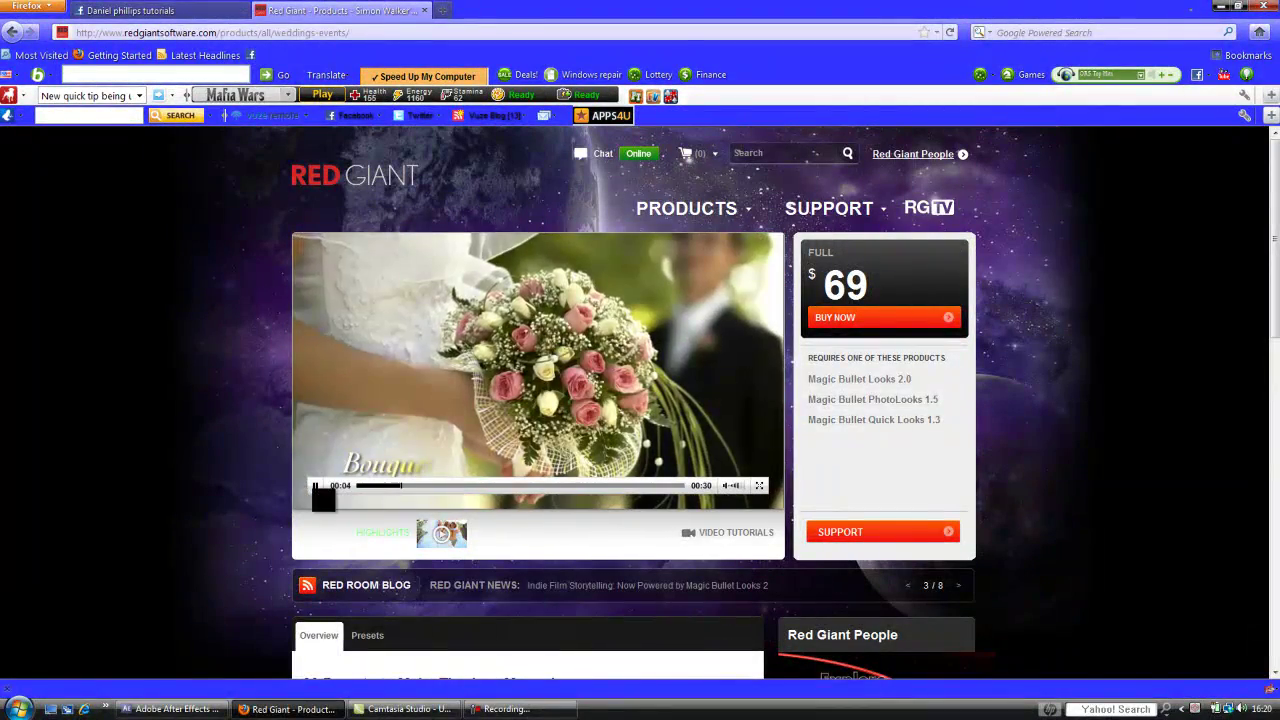
left_click(314, 488)
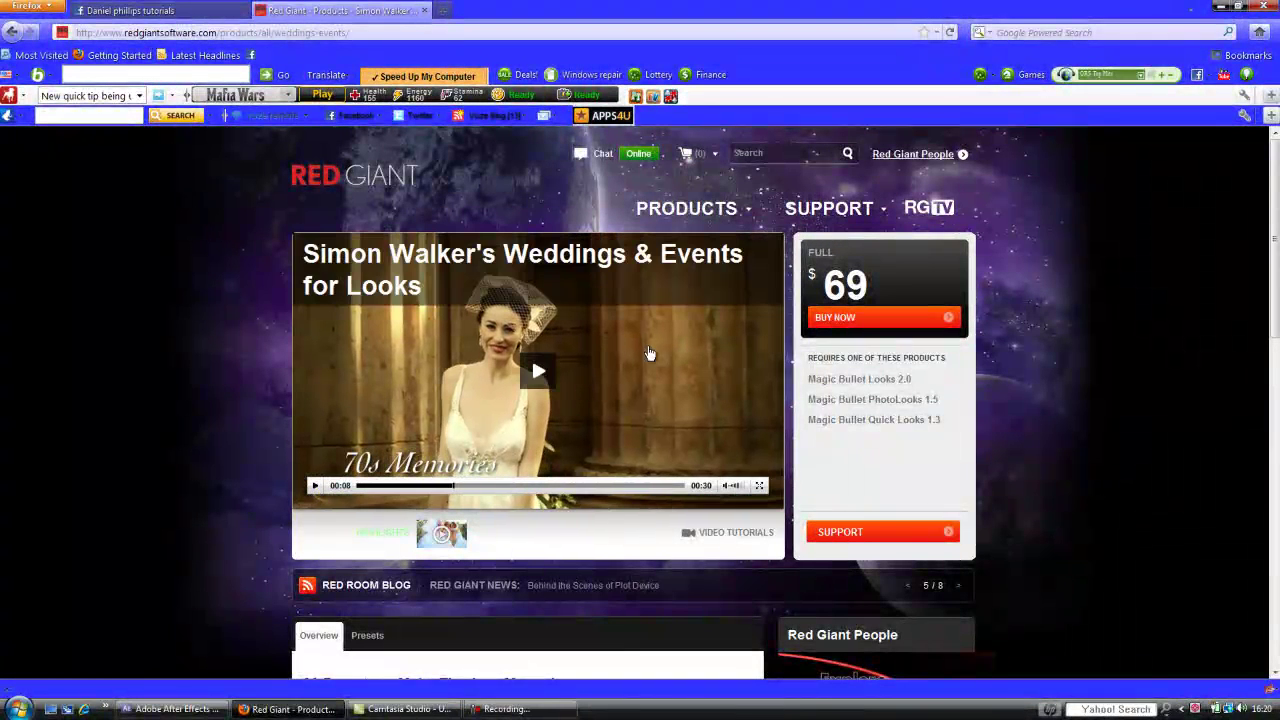
left_click(315, 486)
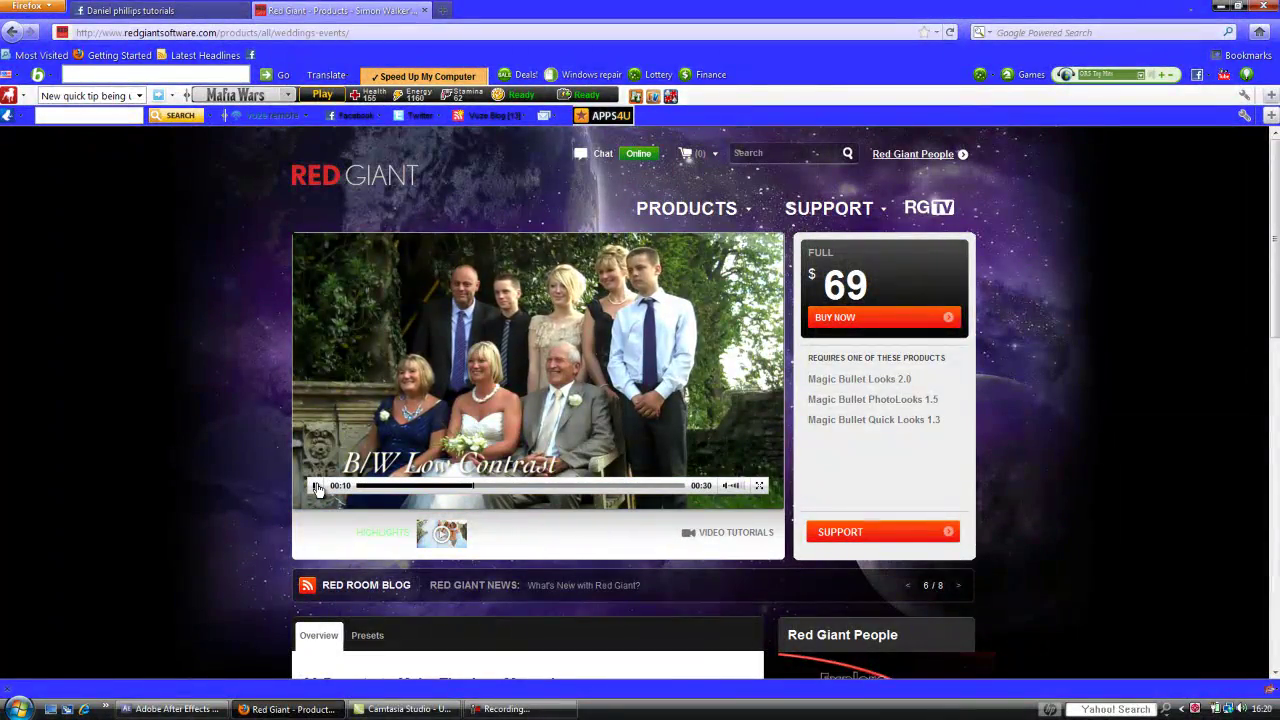
left_click(315, 486)
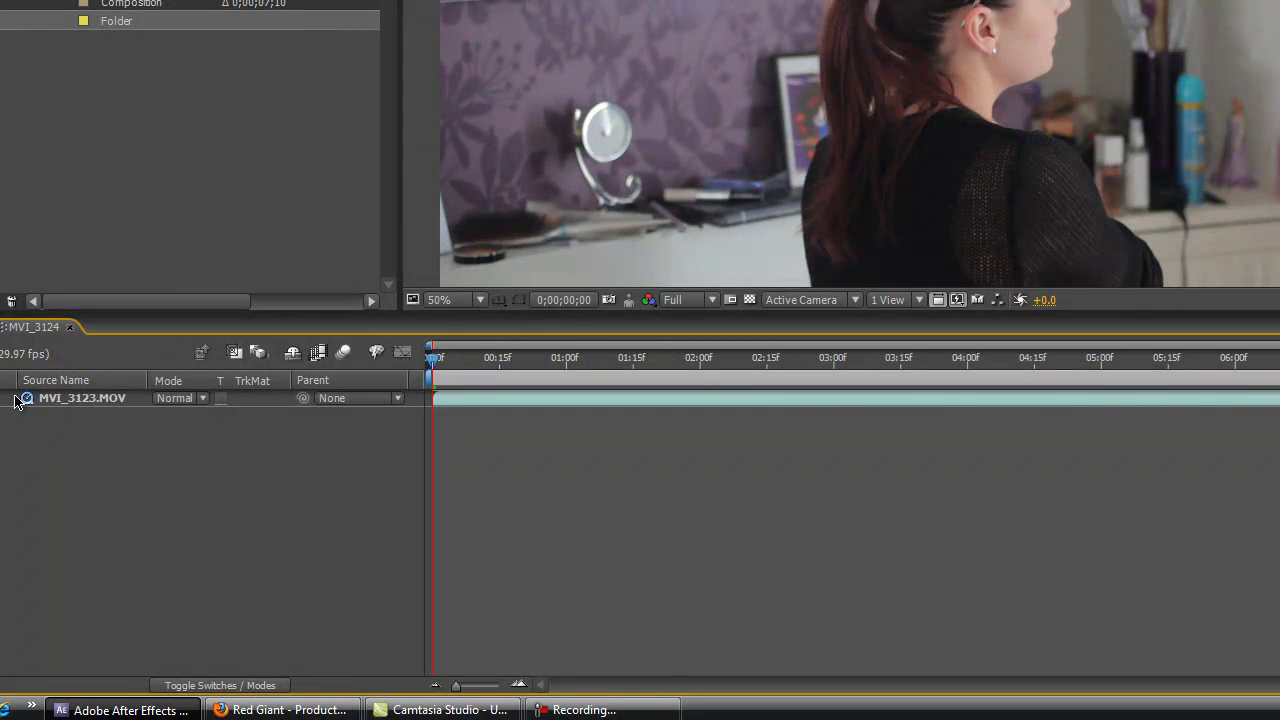
Step: In After Effects, rename the MVI_3123.MOV layer to footage
left_click(65, 400)
key("Return")
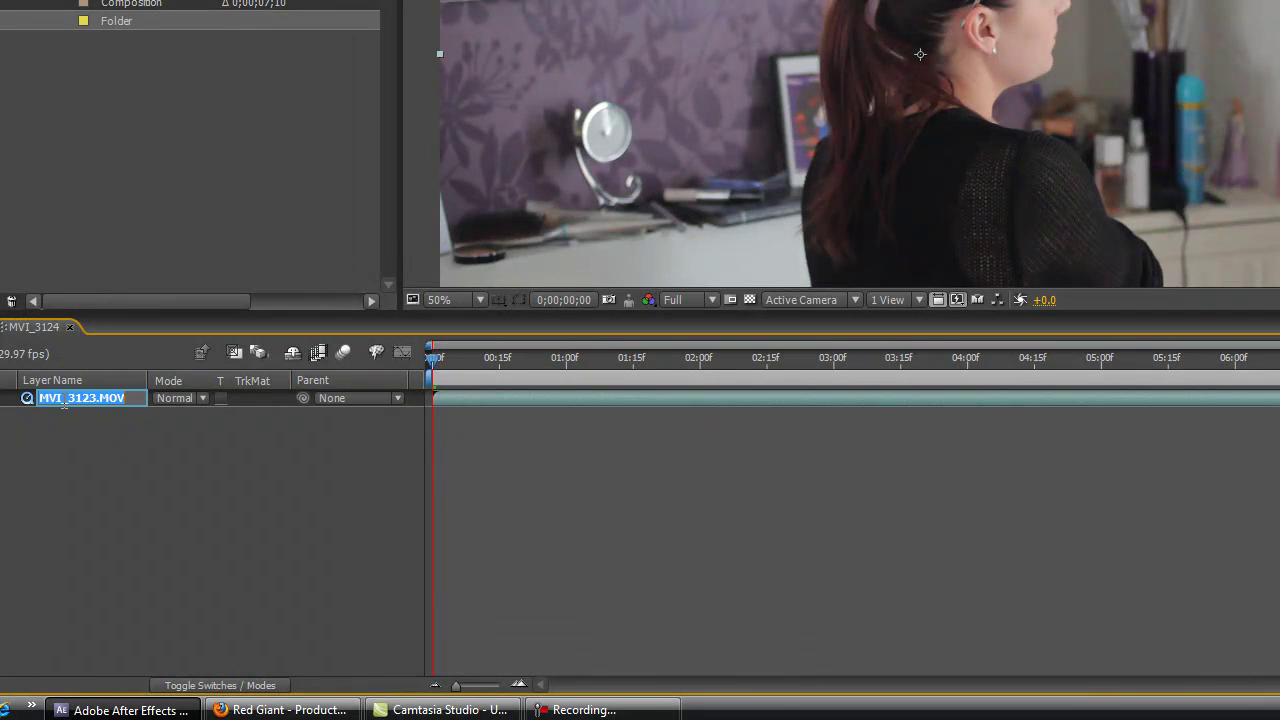
key("BackSpace")
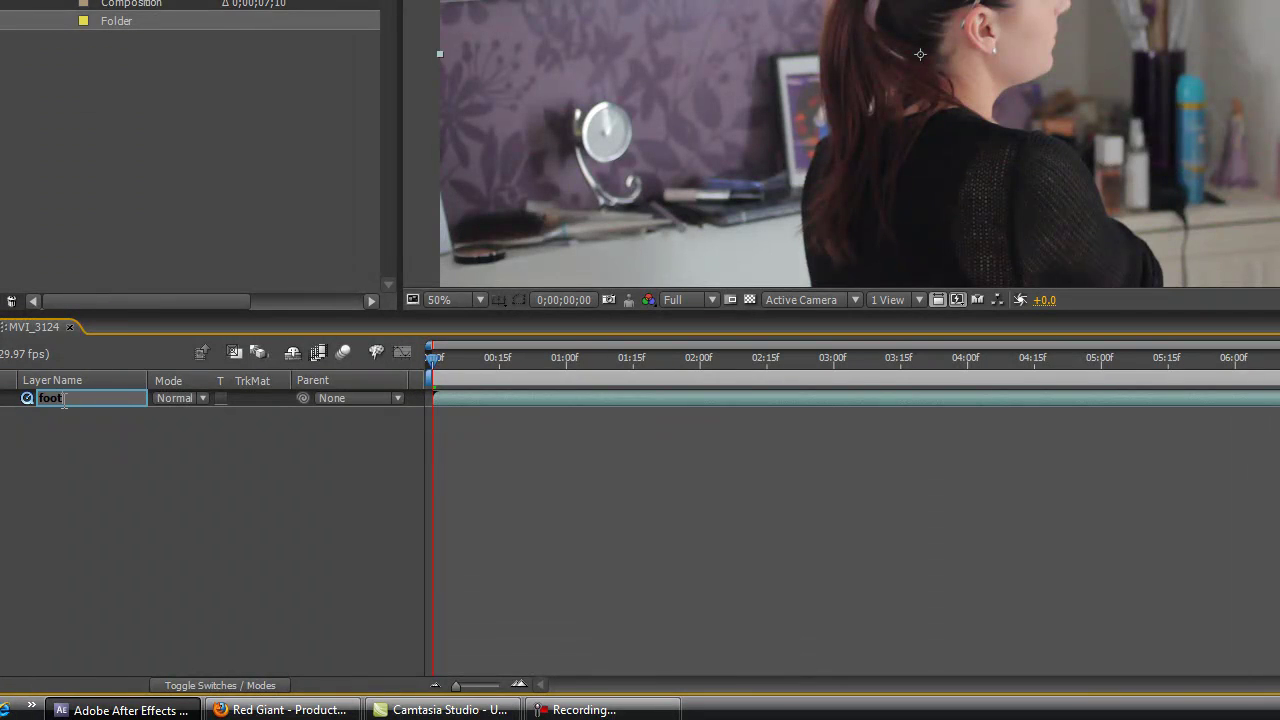
type("footage")
left_click(119, 453)
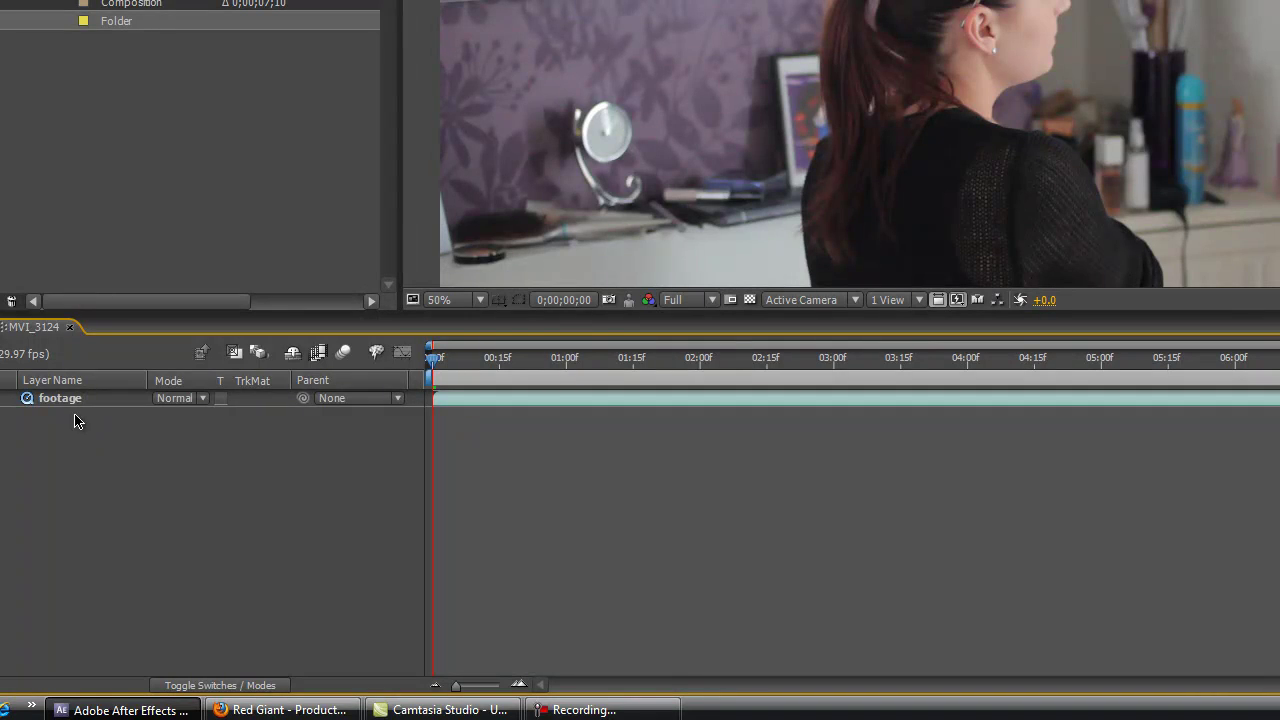
Step: Duplicate the footage layer and name the copy diffusion
left_click(72, 408)
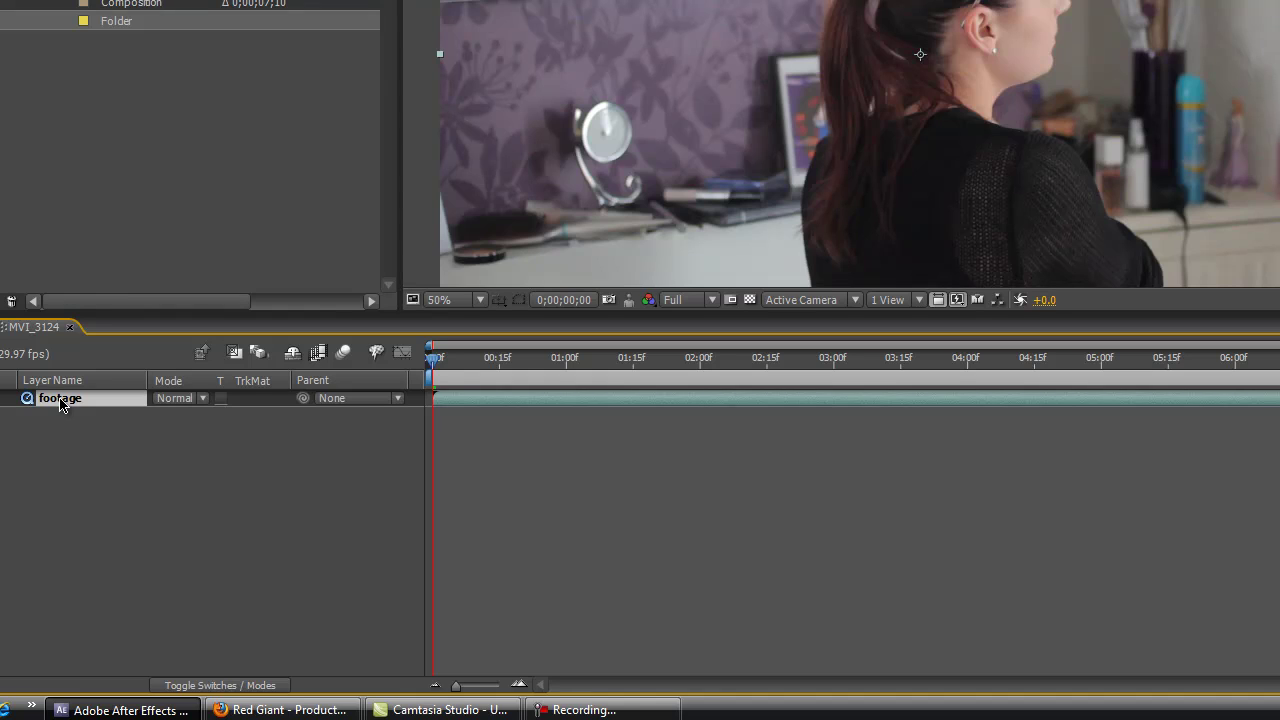
key("ctrl+d")
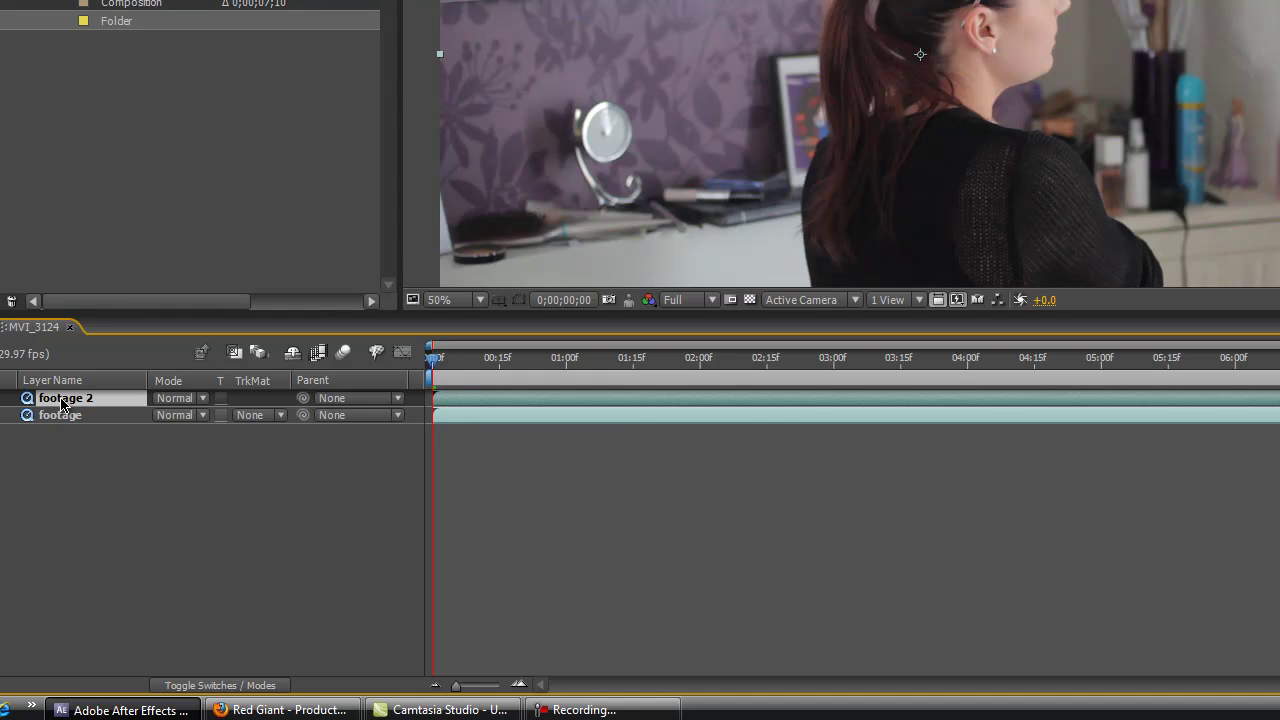
key("Return")
type("diffu")
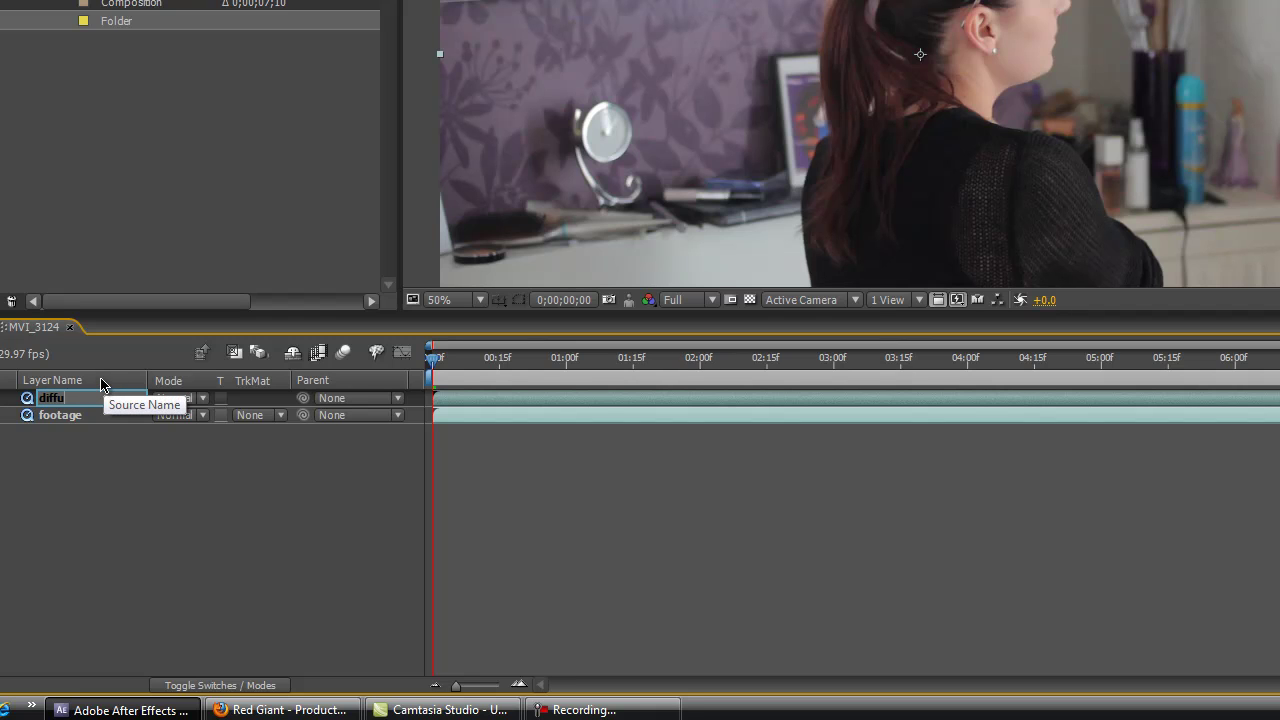
type("sion")
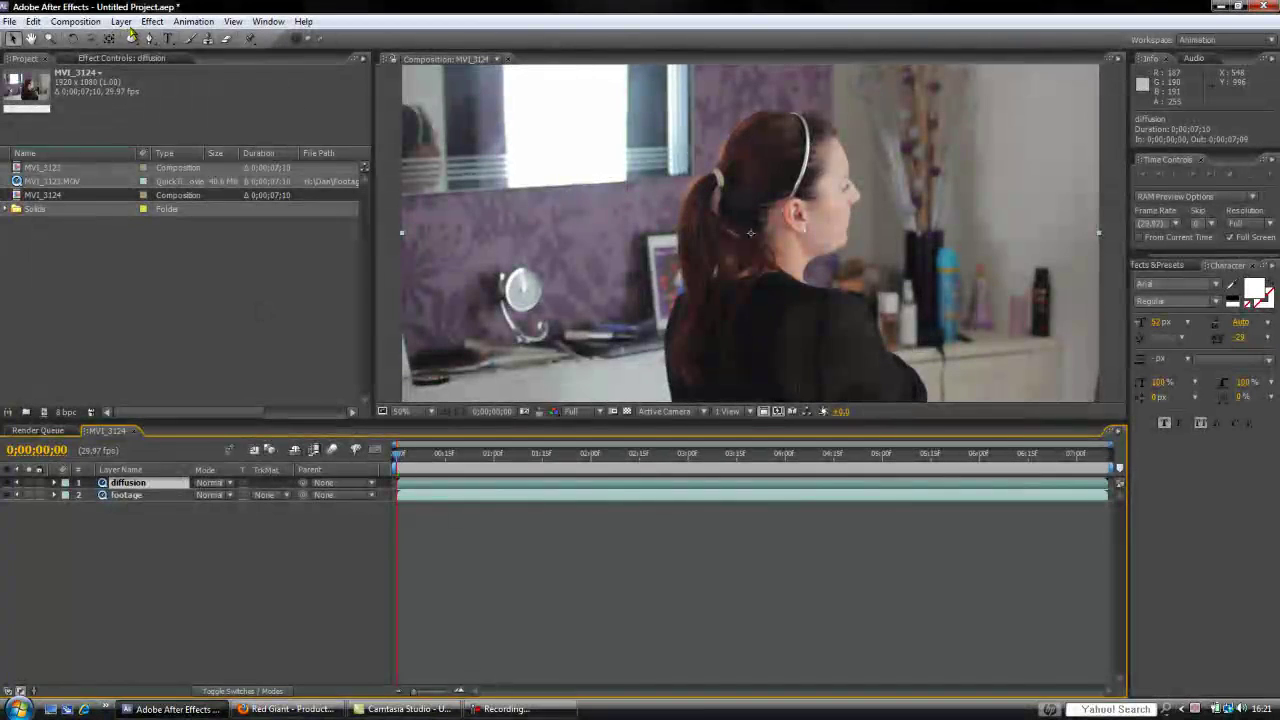
Step: Apply a Gaussian Blur effect to the diffusion layer with a blurriness of about 25.5
left_click(152, 21)
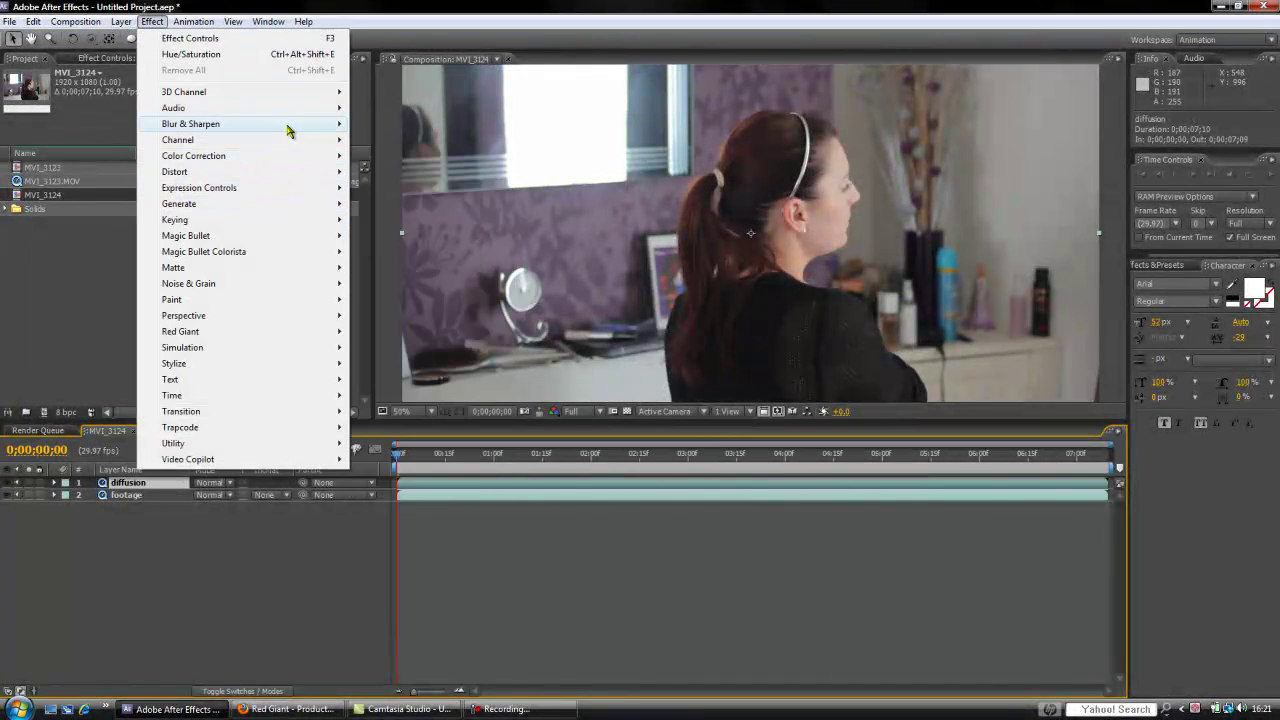
mouse_move(287, 125)
left_click(456, 270)
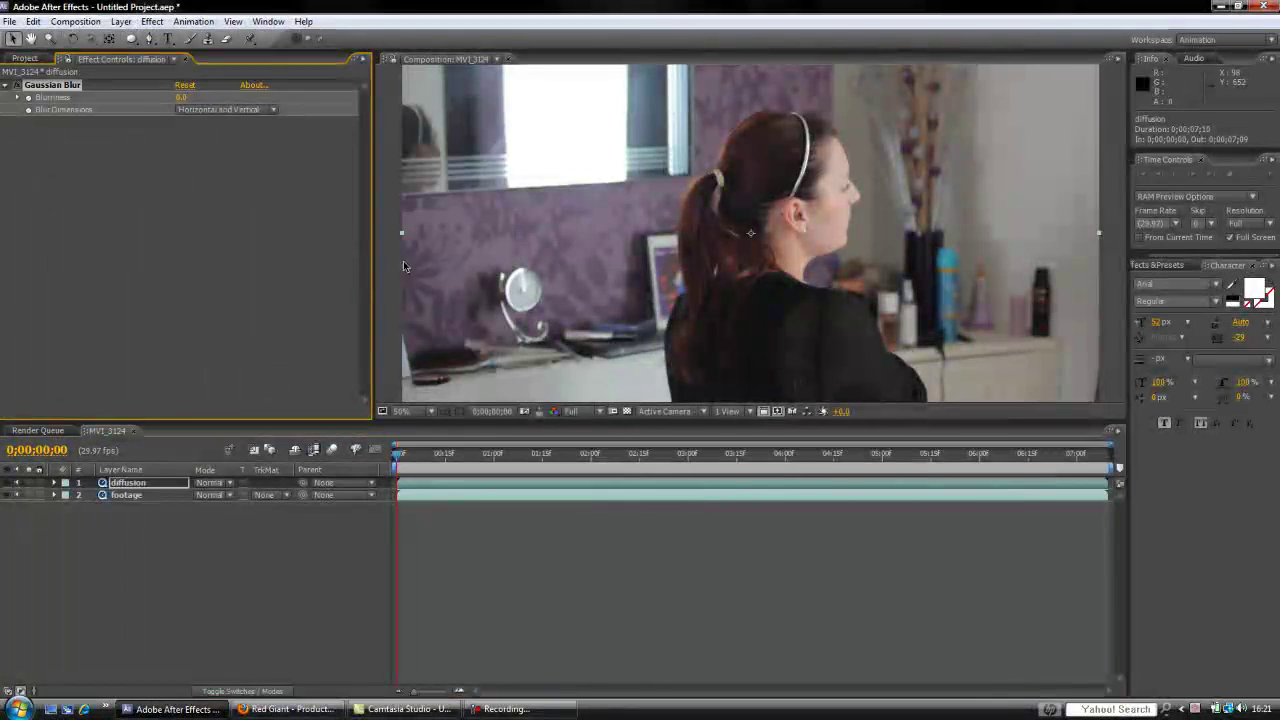
left_click_drag(186, 102, 286, 101)
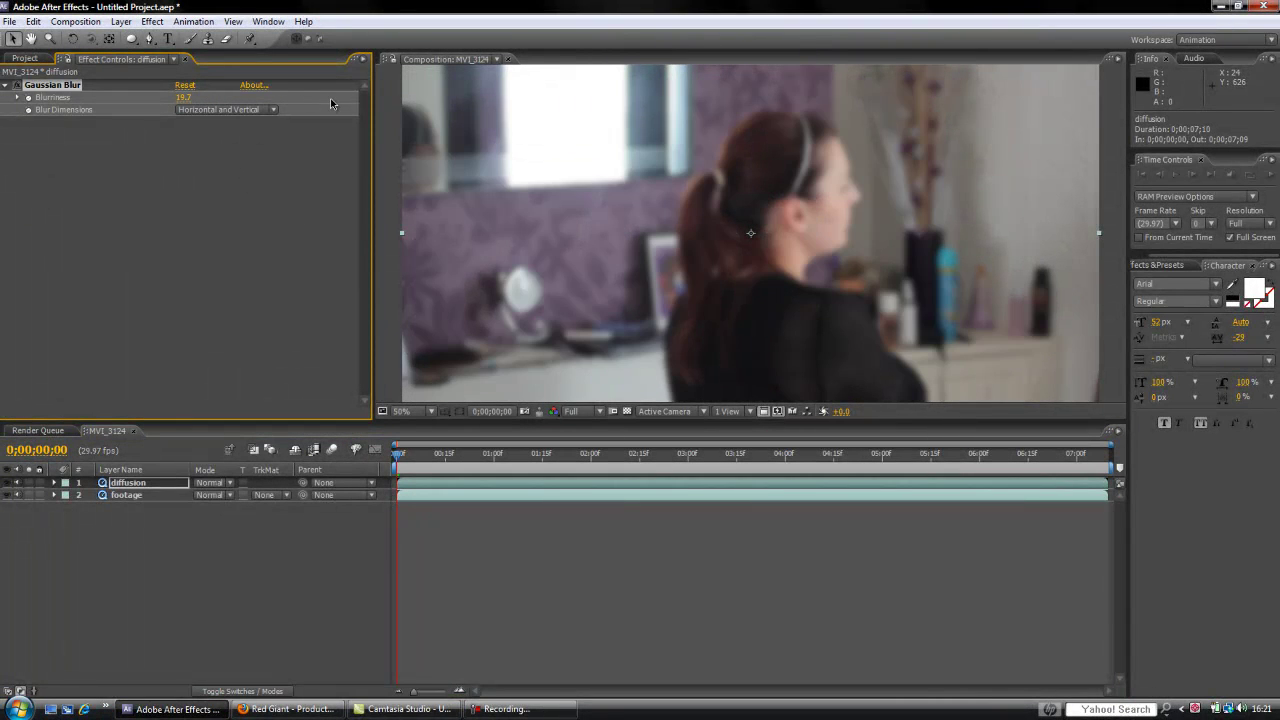
left_click(183, 97)
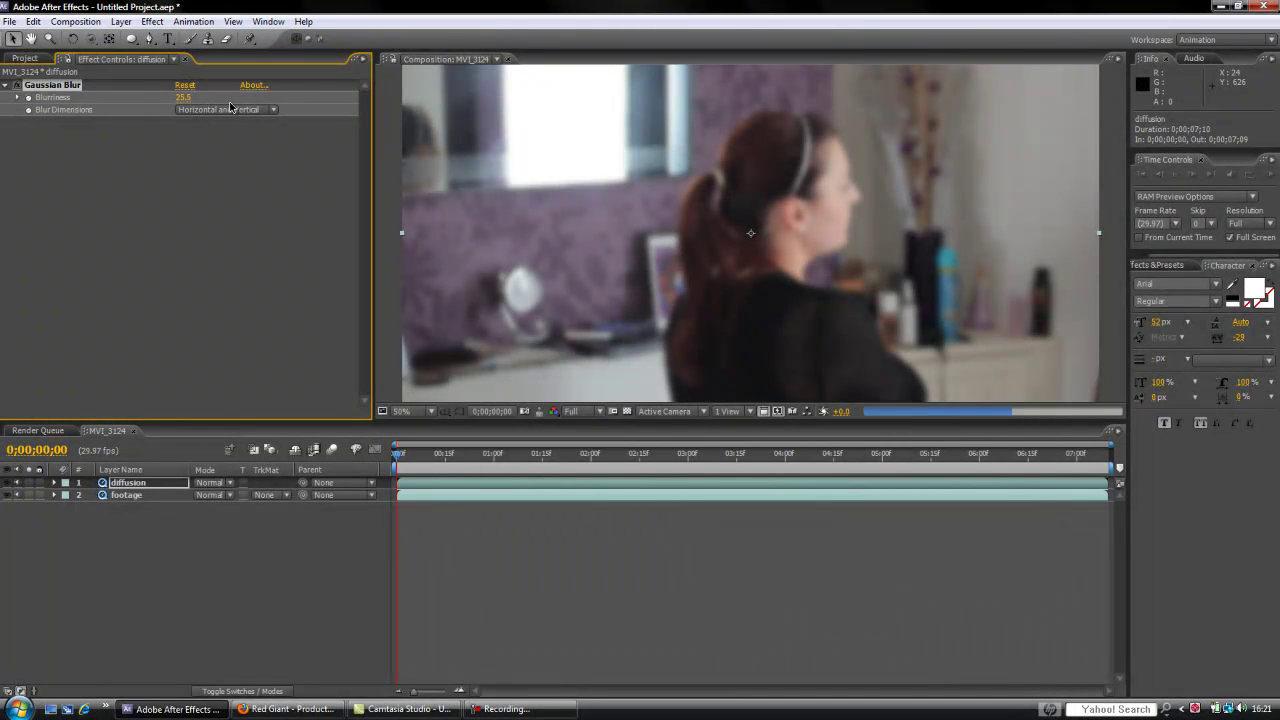
left_click(5, 86)
Step: Add a Curves effect to the diffusion layer and raise the middle of the RGB curve to brighten it
left_click(121, 21)
mouse_move(152, 21)
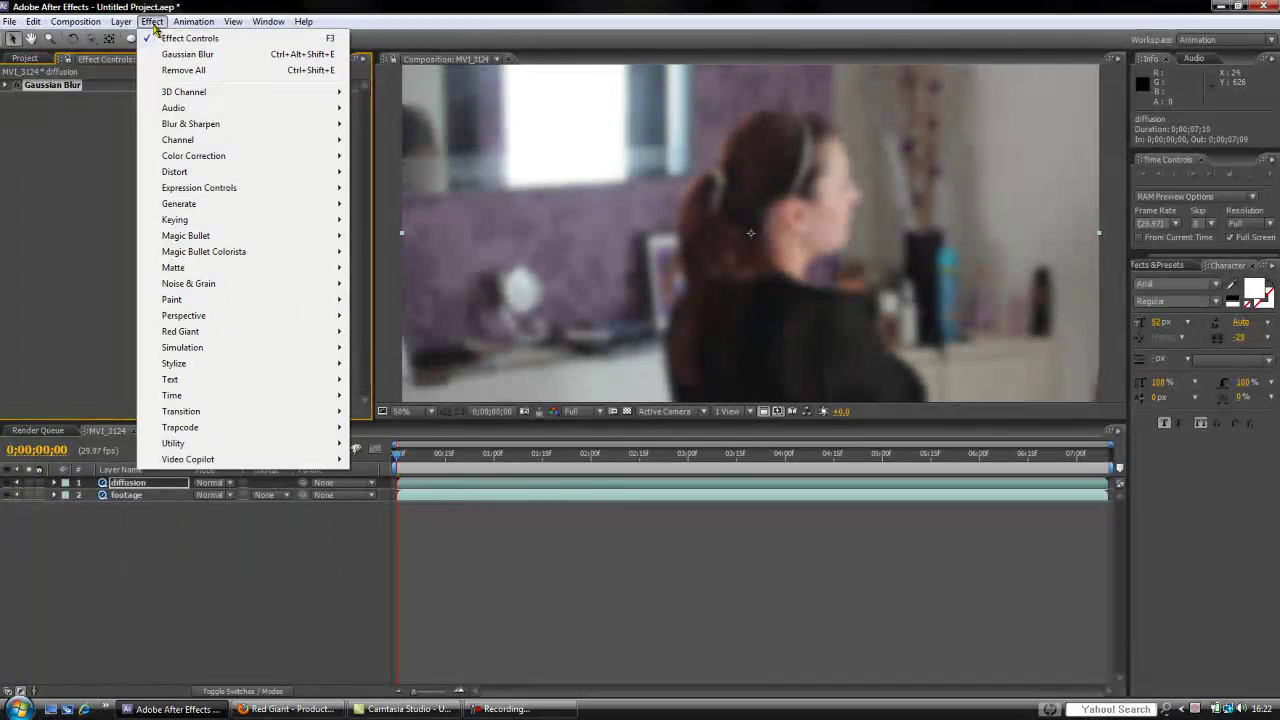
mouse_move(283, 163)
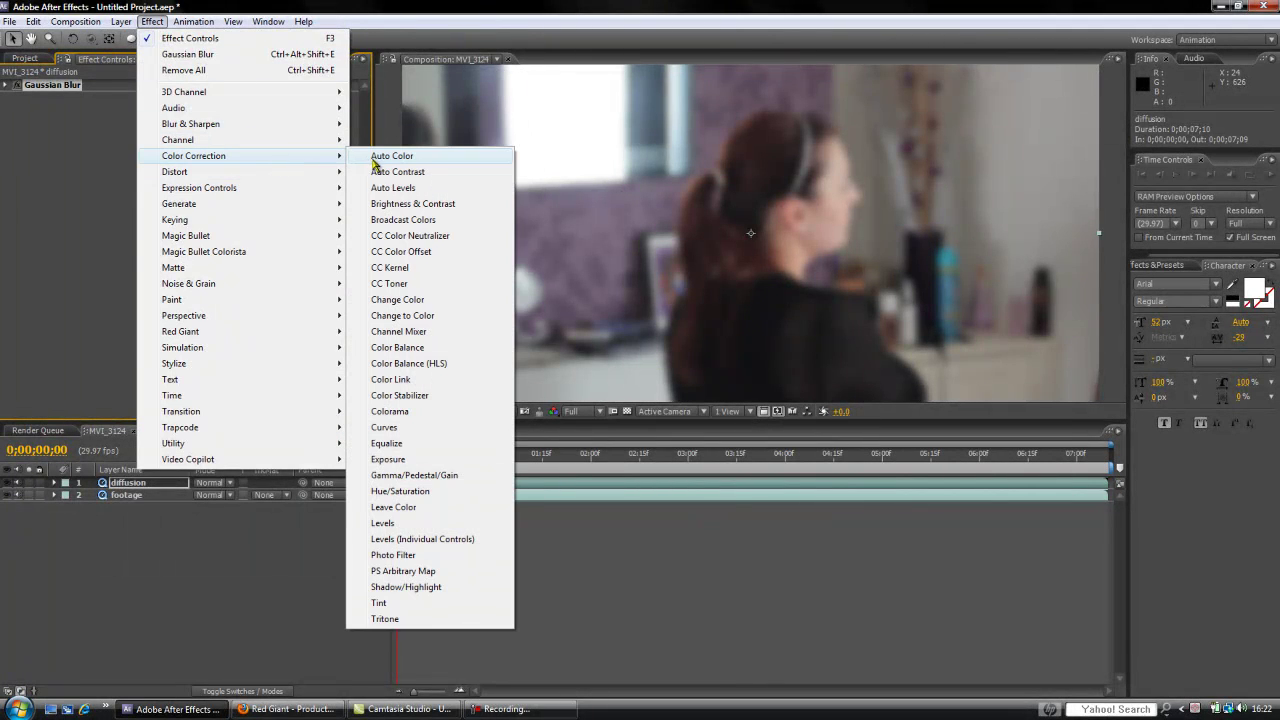
left_click(420, 428)
left_click_drag(124, 171, 101, 167)
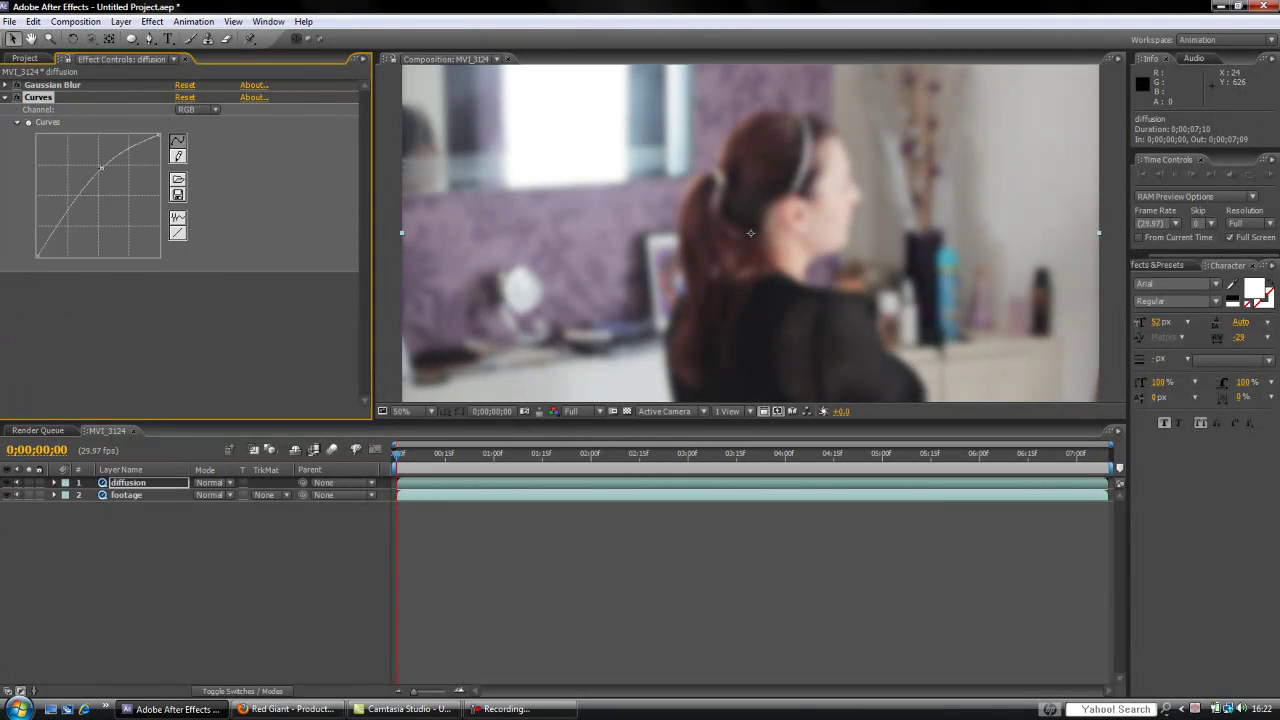
left_click(5, 98)
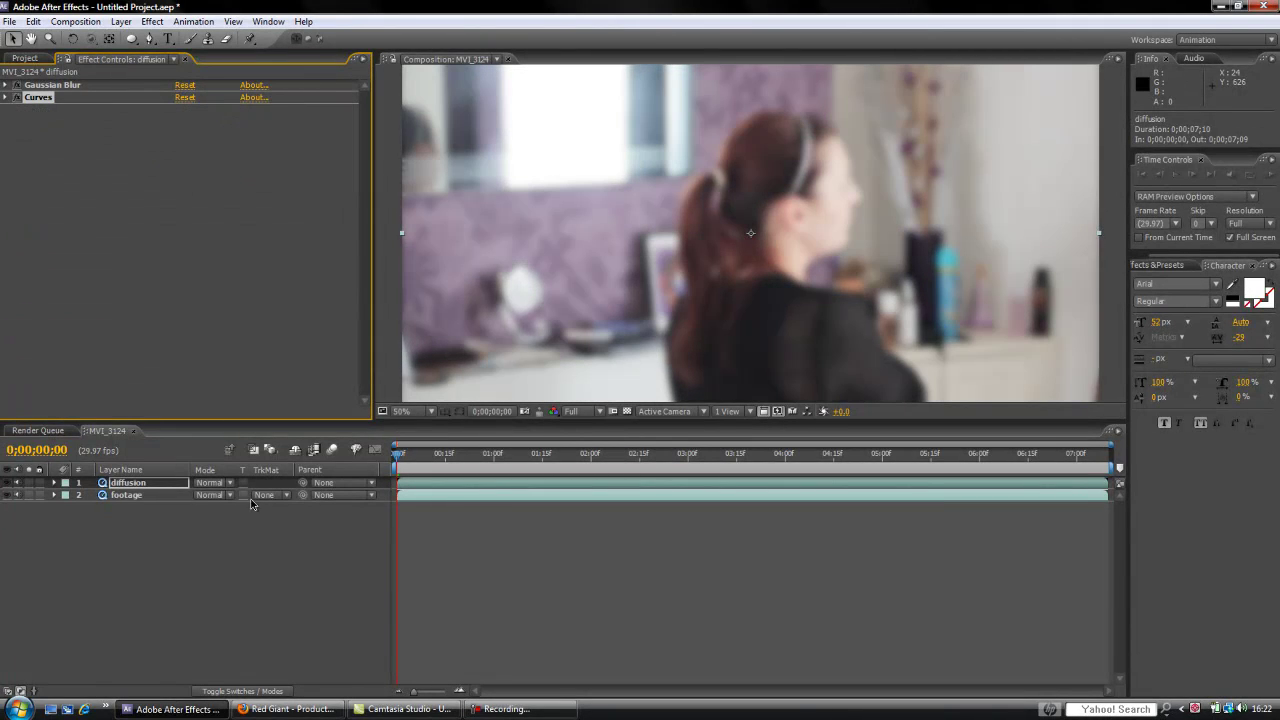
Step: Set the diffusion layer's blending mode to Screen and reshape its RGB curve with lower midtones and darker shadows
left_click(232, 495)
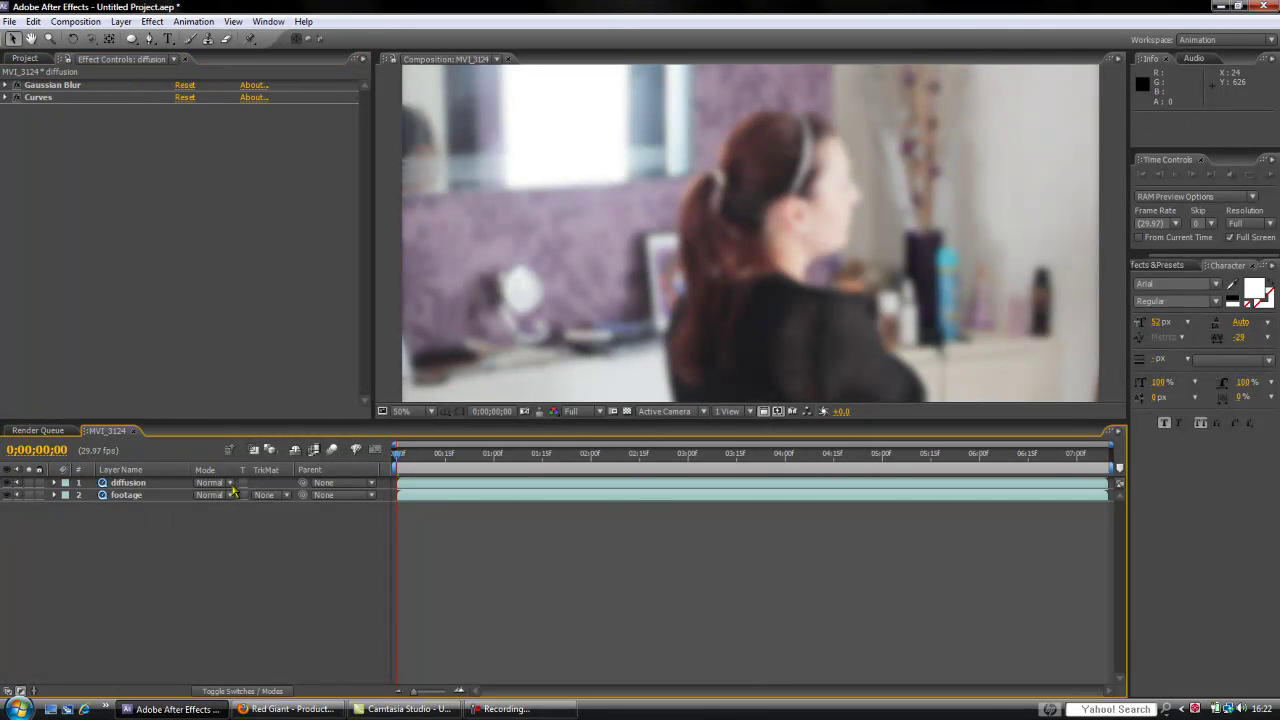
left_click(240, 273)
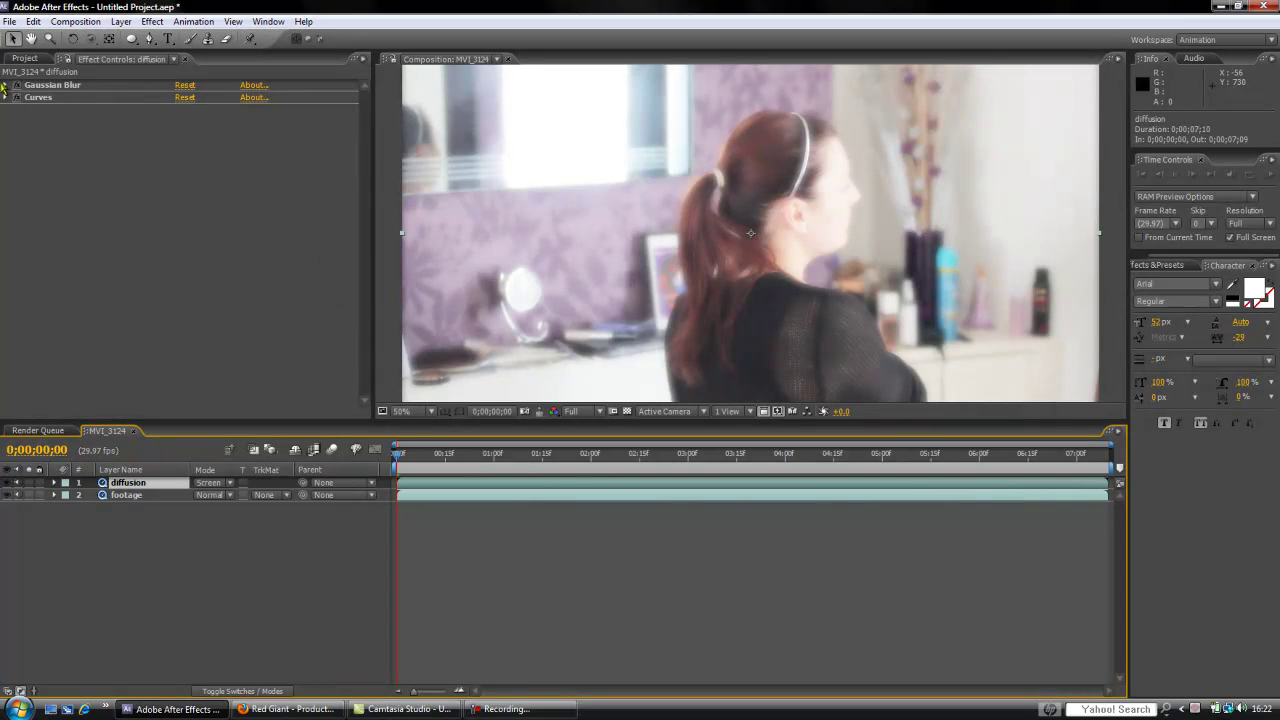
left_click(6, 98)
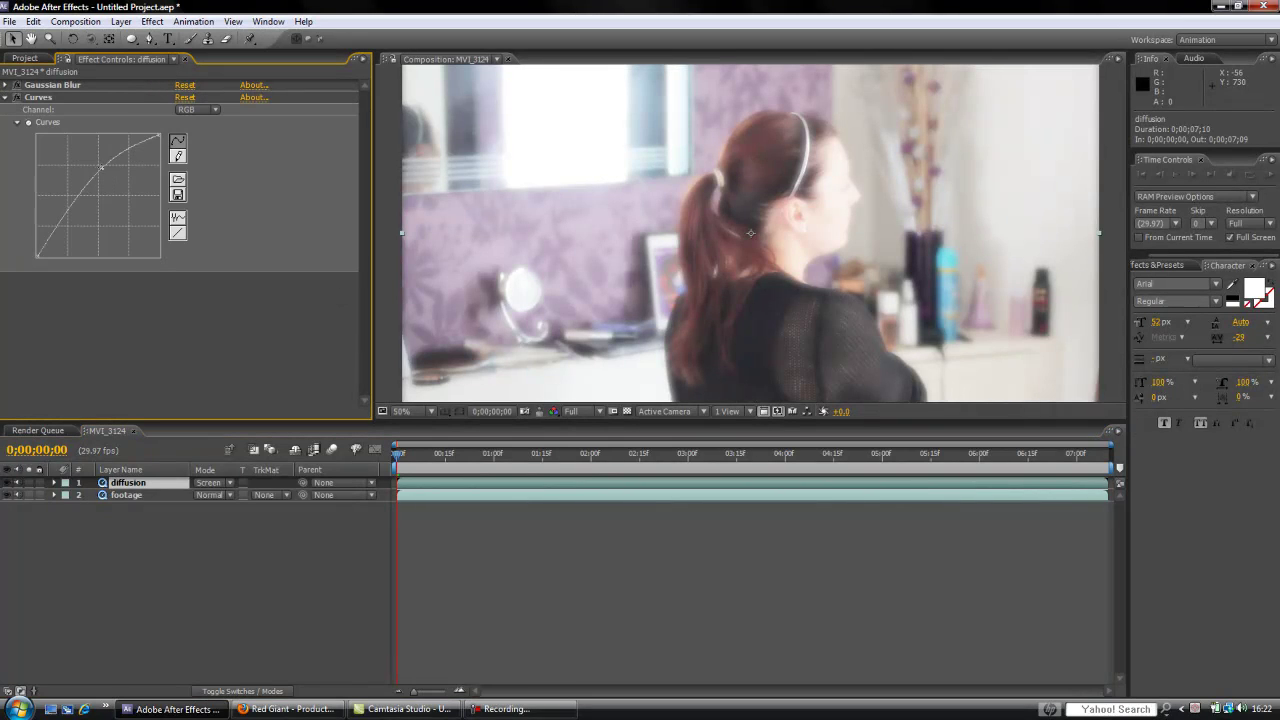
left_click_drag(101, 168, 91, 195)
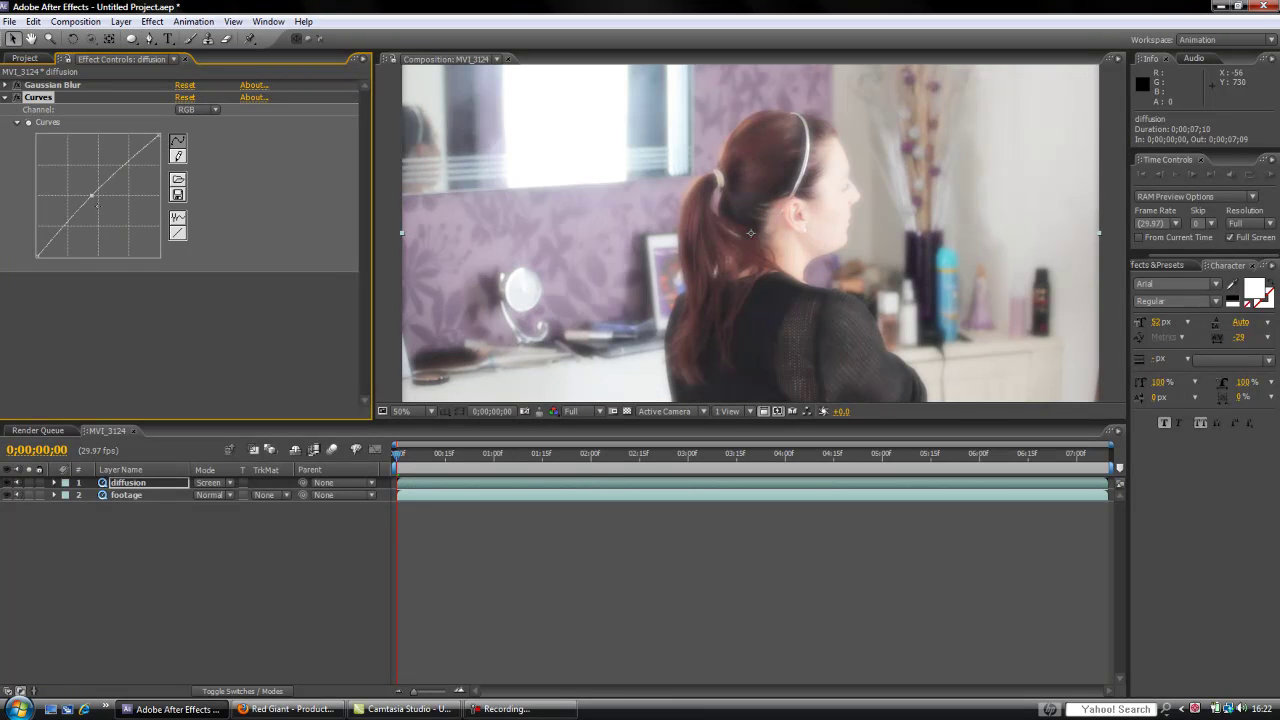
mouse_move(50, 242)
left_mouse_down()
mouse_move(60, 252)
mouse_move(59, 241)
left_mouse_up()
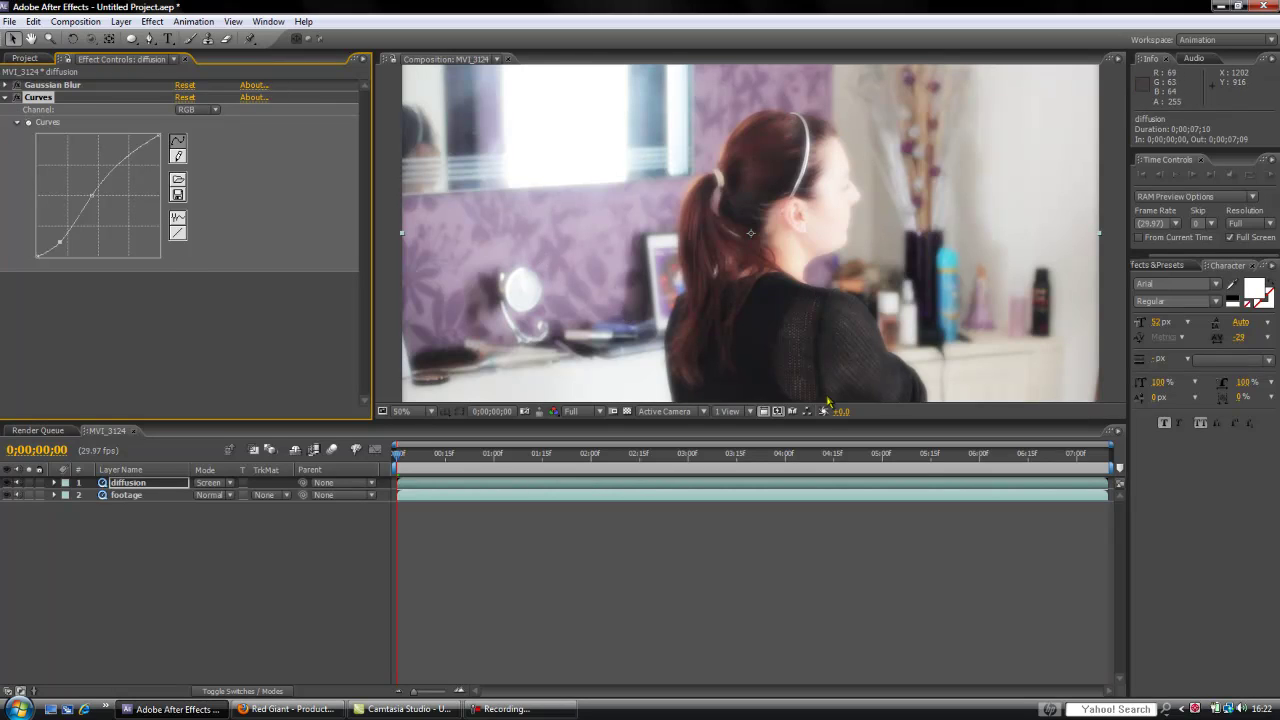
Step: Set the diffusion layer's opacity to 85%
left_click(151, 484)
key("t")
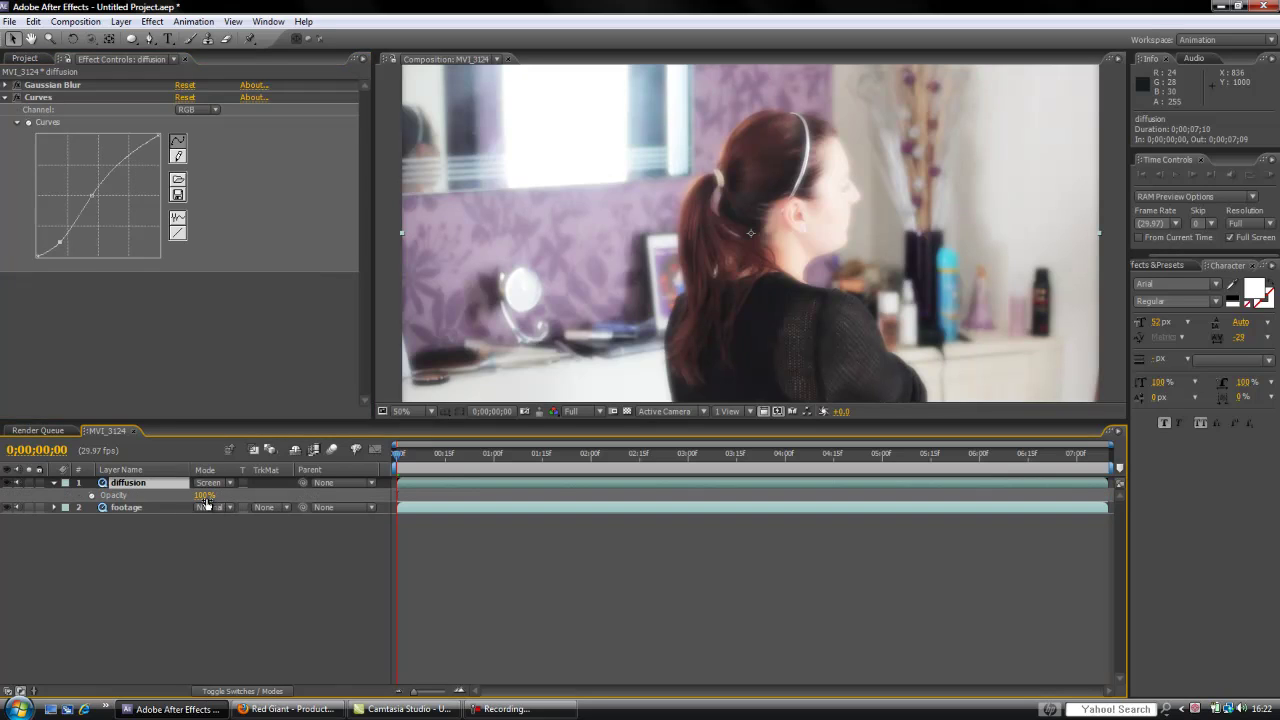
left_click_drag(208, 503, 205, 502)
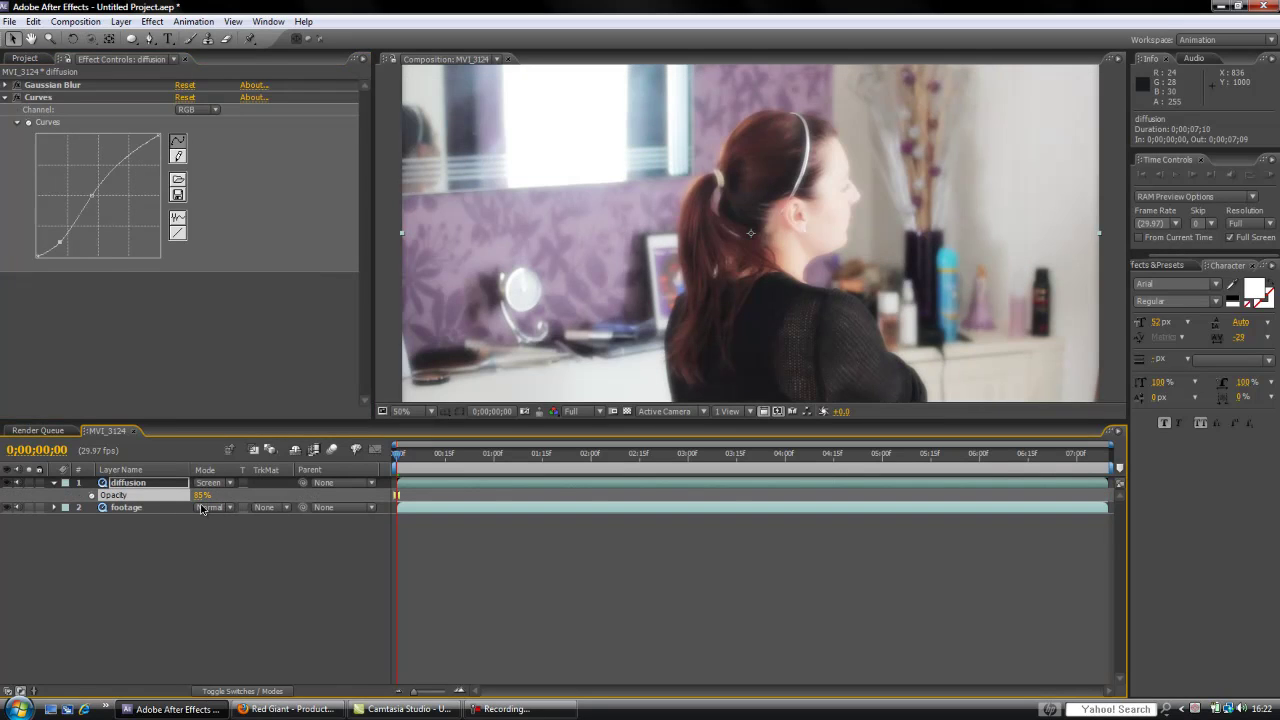
left_click(55, 483)
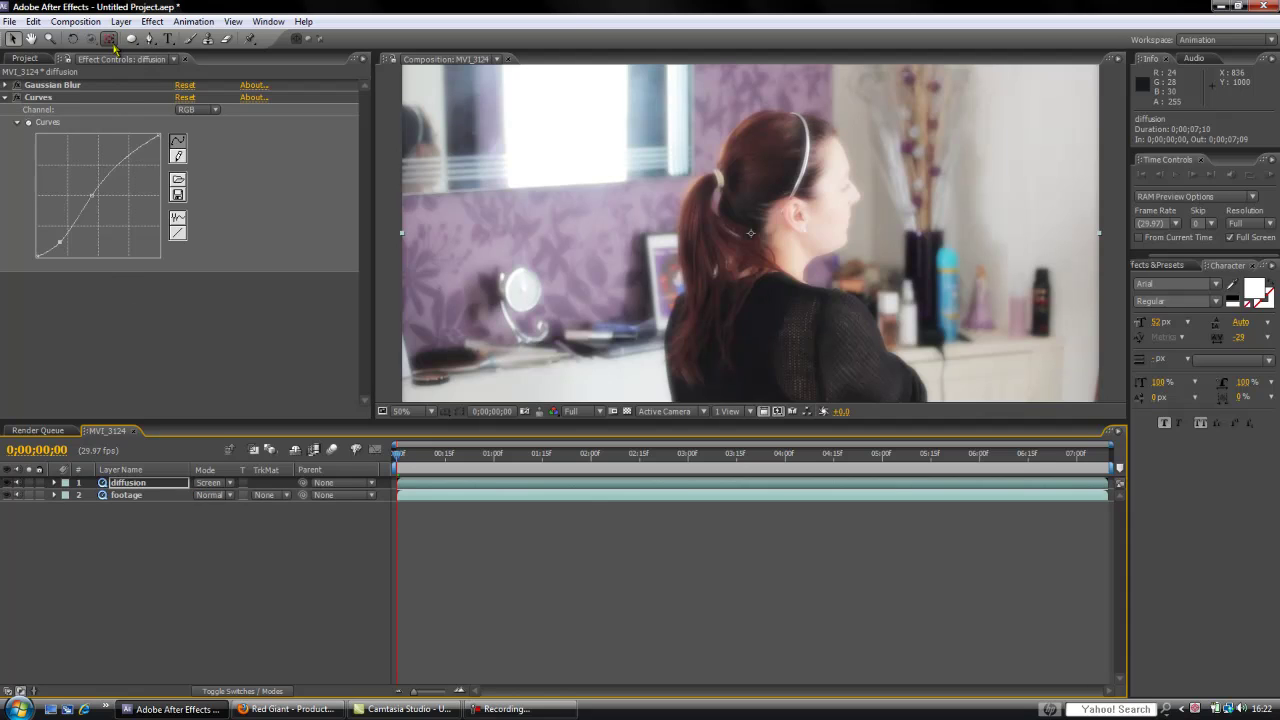
Step: Add a new adjustment layer above the diffusion layer and name it cc
left_click(121, 21)
mouse_move(145, 39)
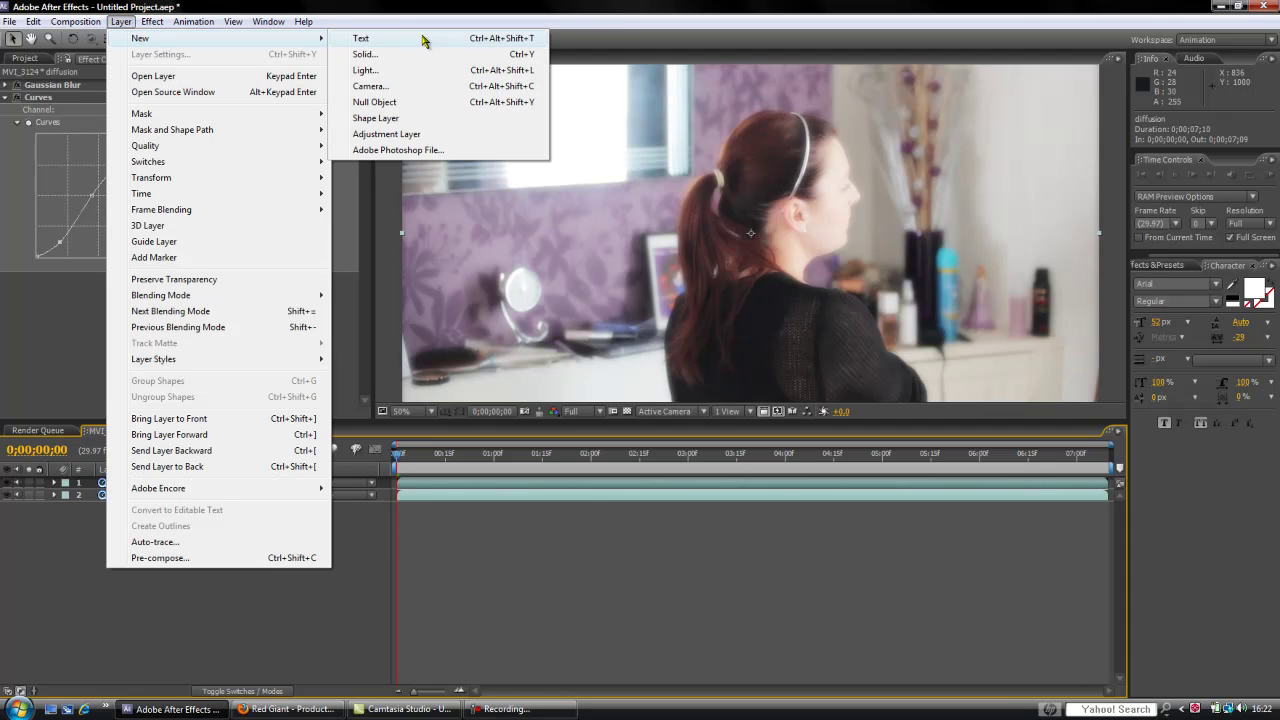
left_click(412, 134)
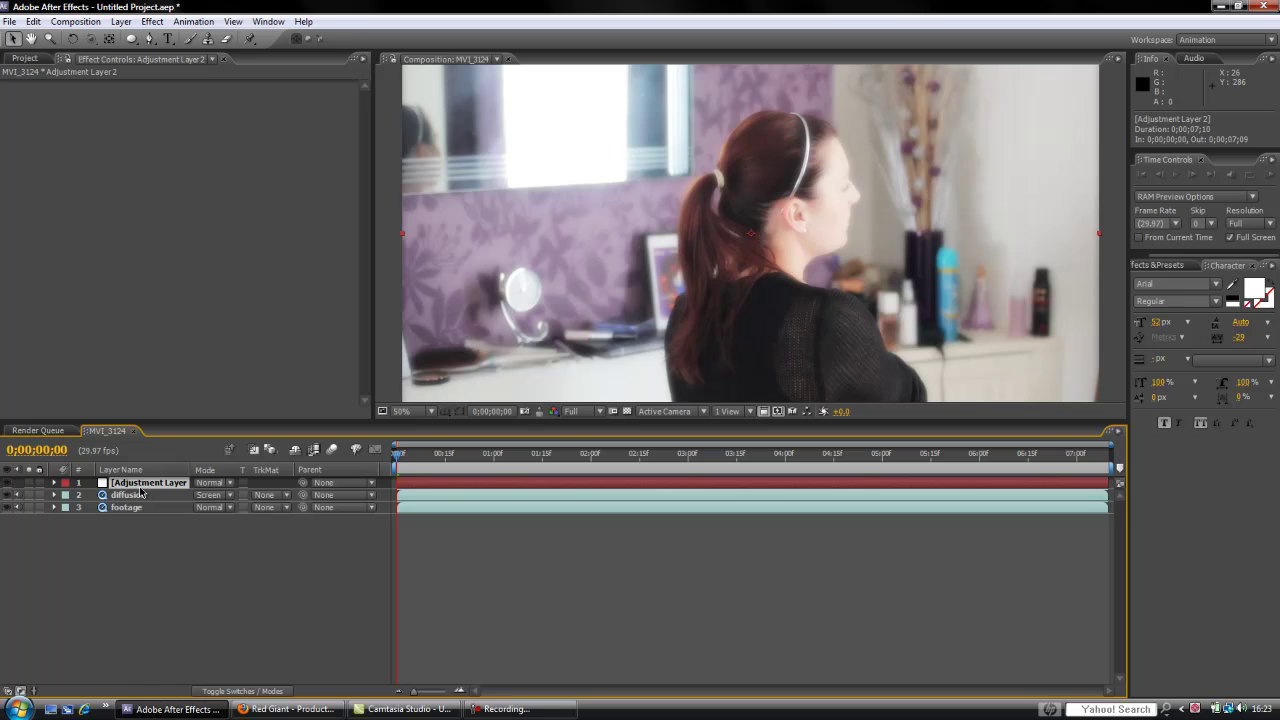
type("cc")
key("Return")
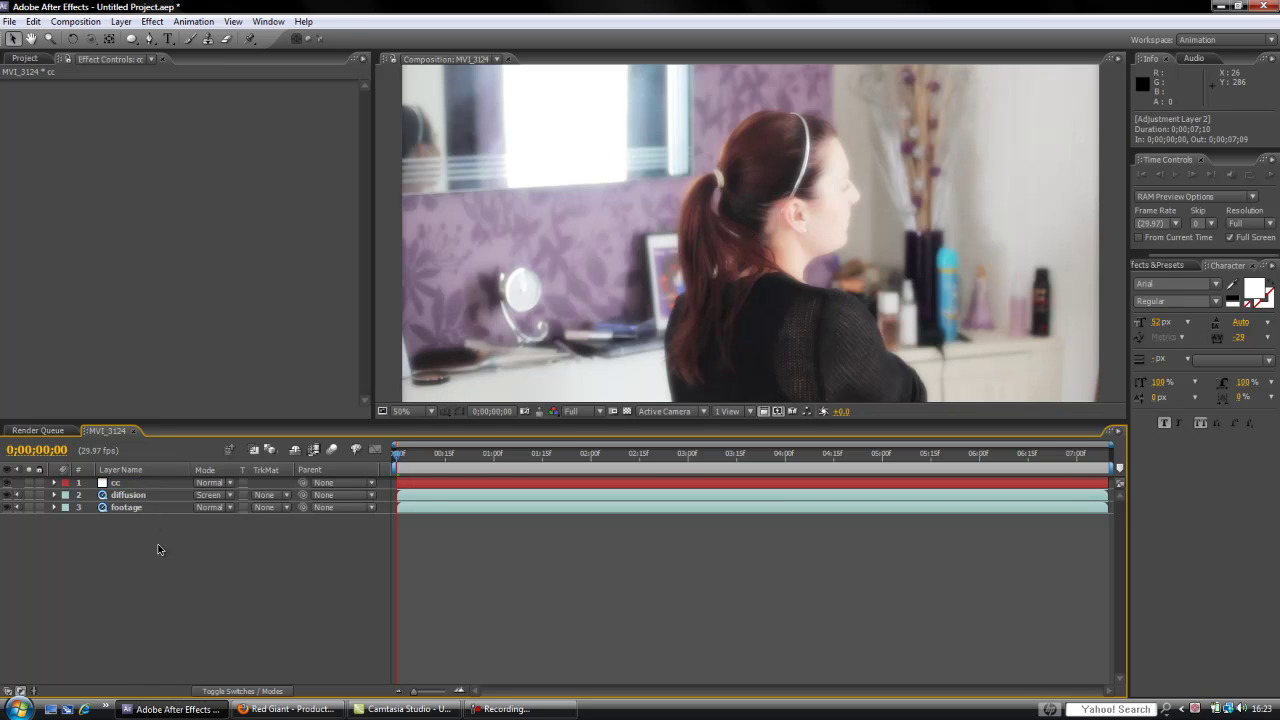
Step: Add an Exposure colour-correction effect to the cc adjustment layer
left_click(121, 484)
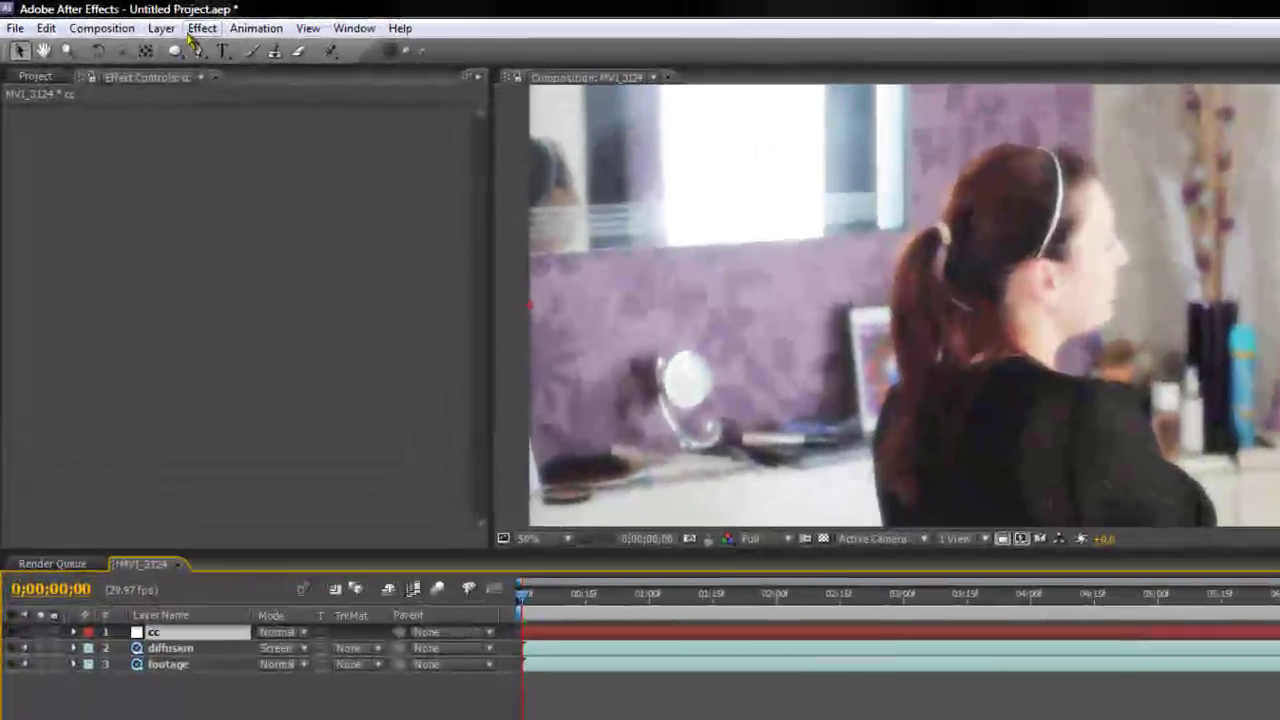
left_click(152, 21)
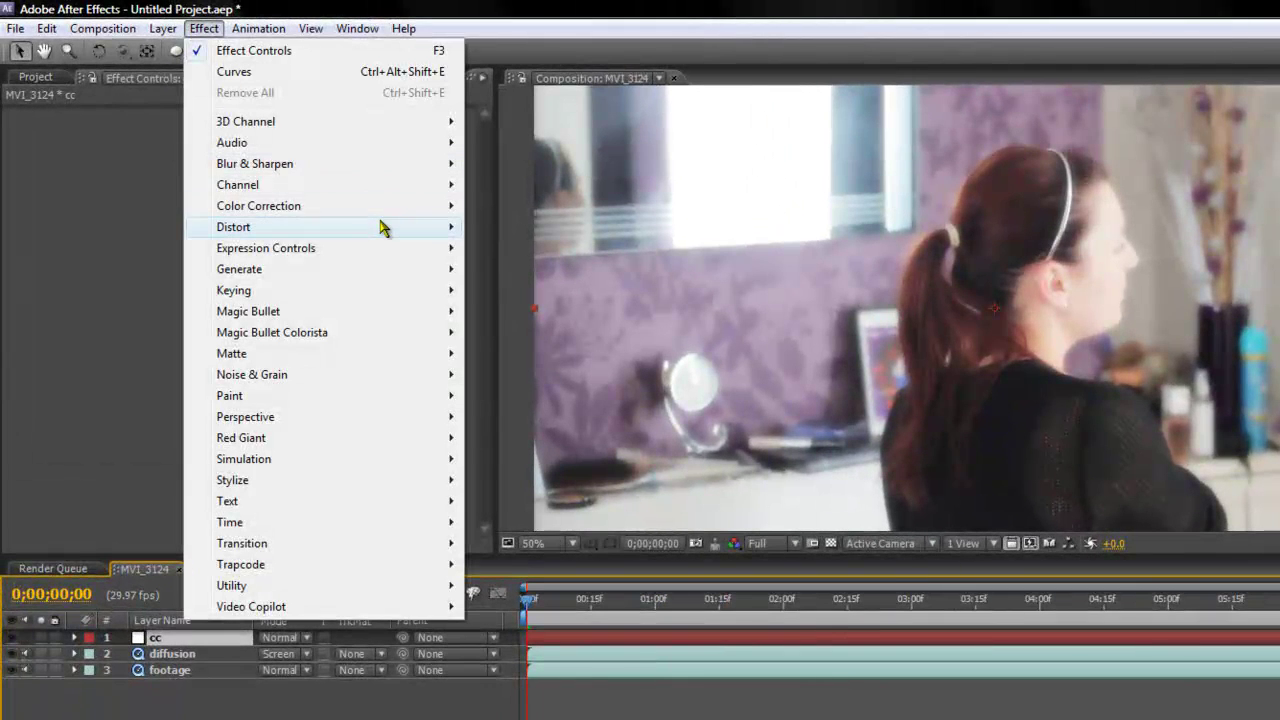
mouse_move(417, 207)
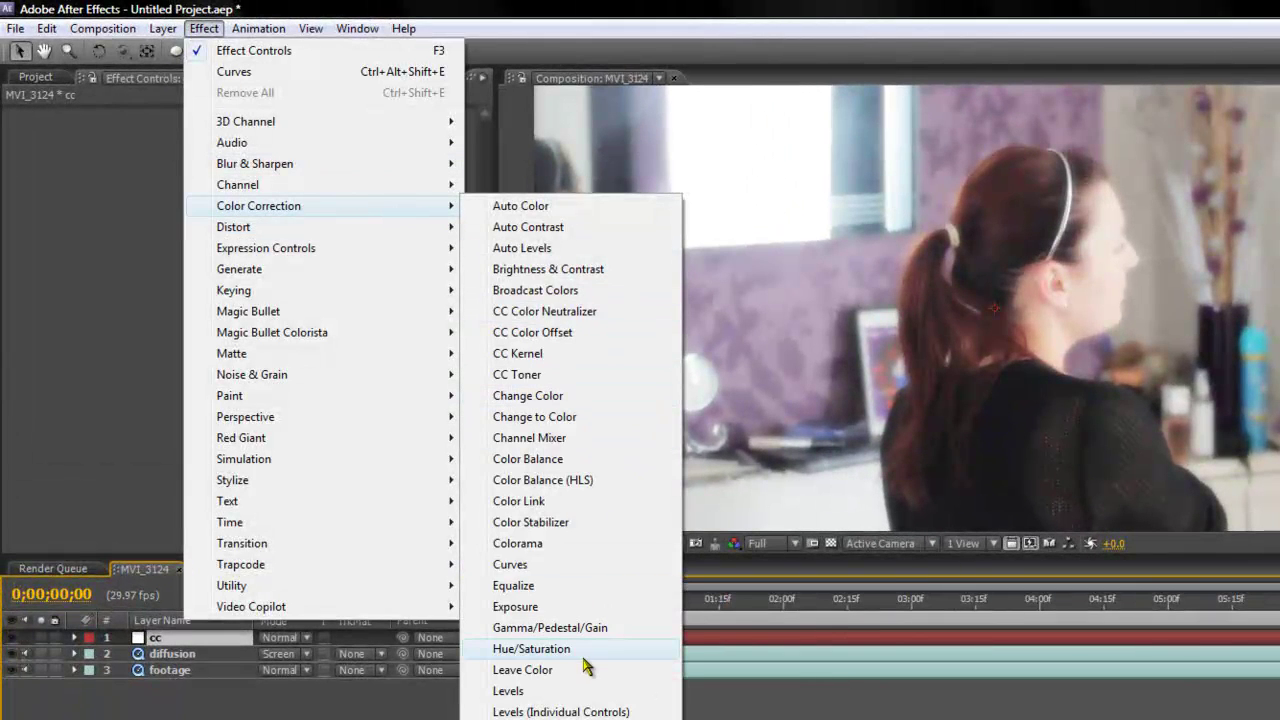
left_click(556, 608)
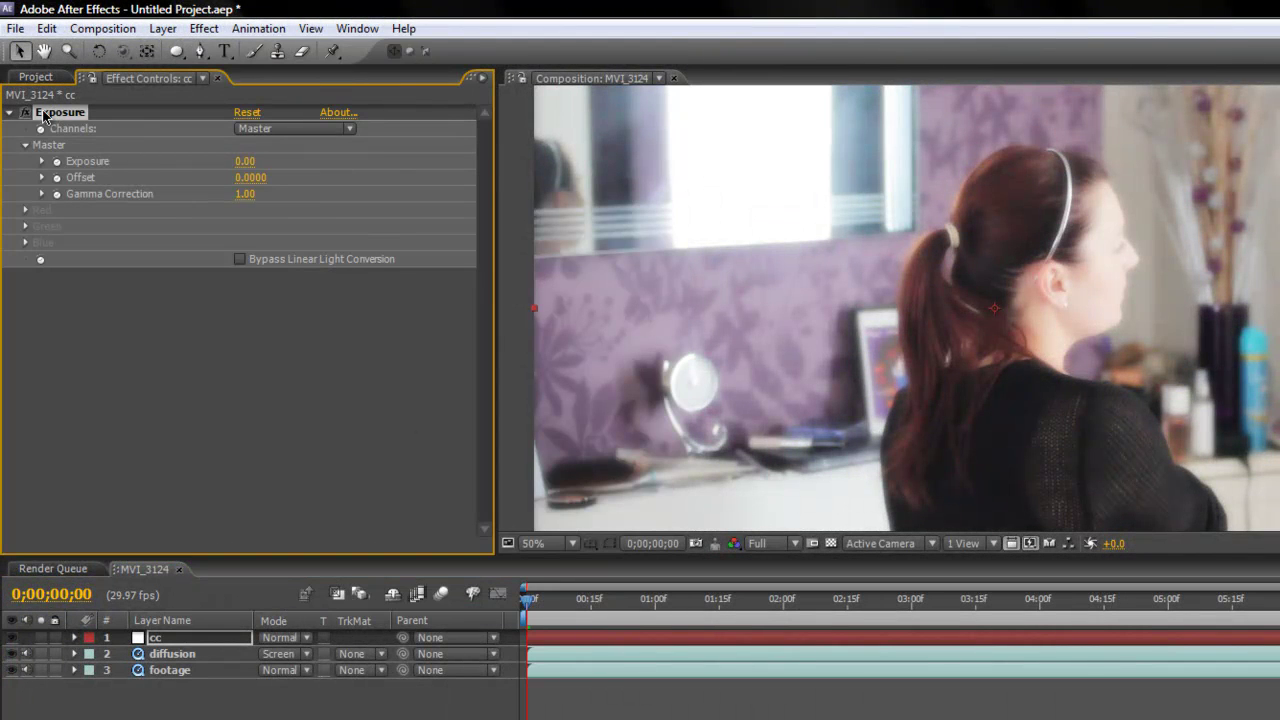
left_click(11, 115)
left_click(204, 28)
mouse_move(424, 212)
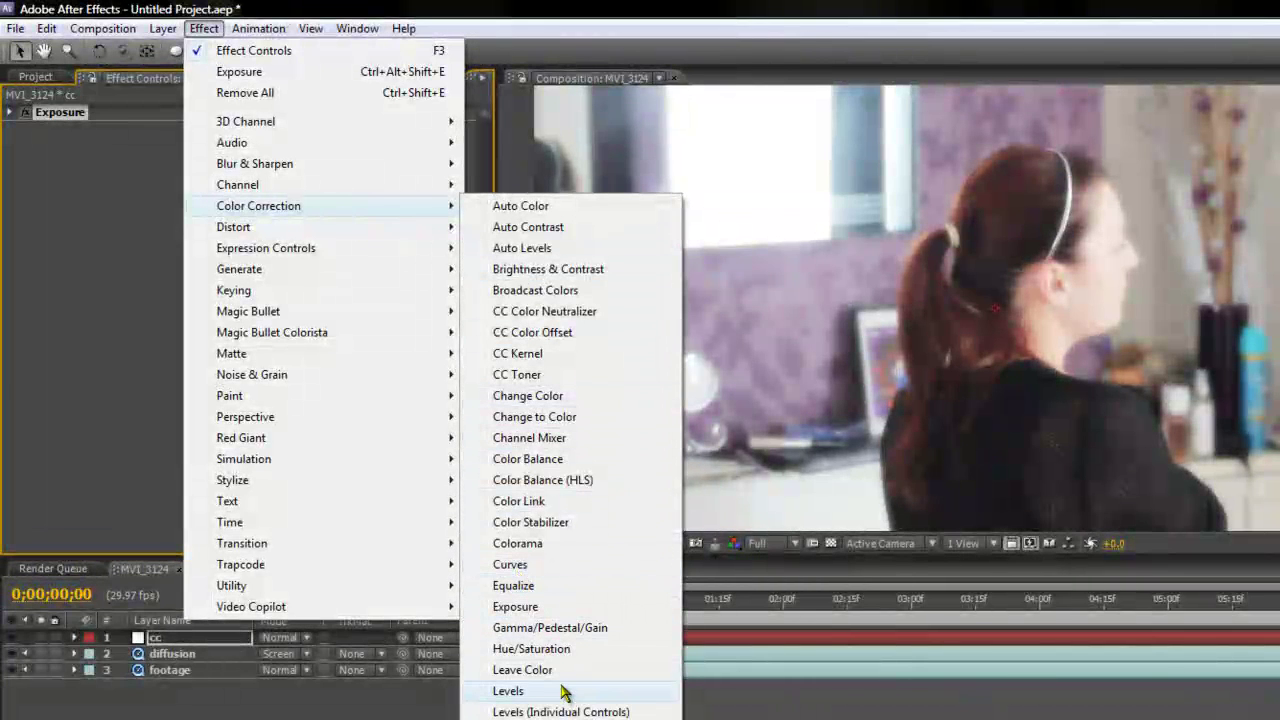
left_click(545, 650)
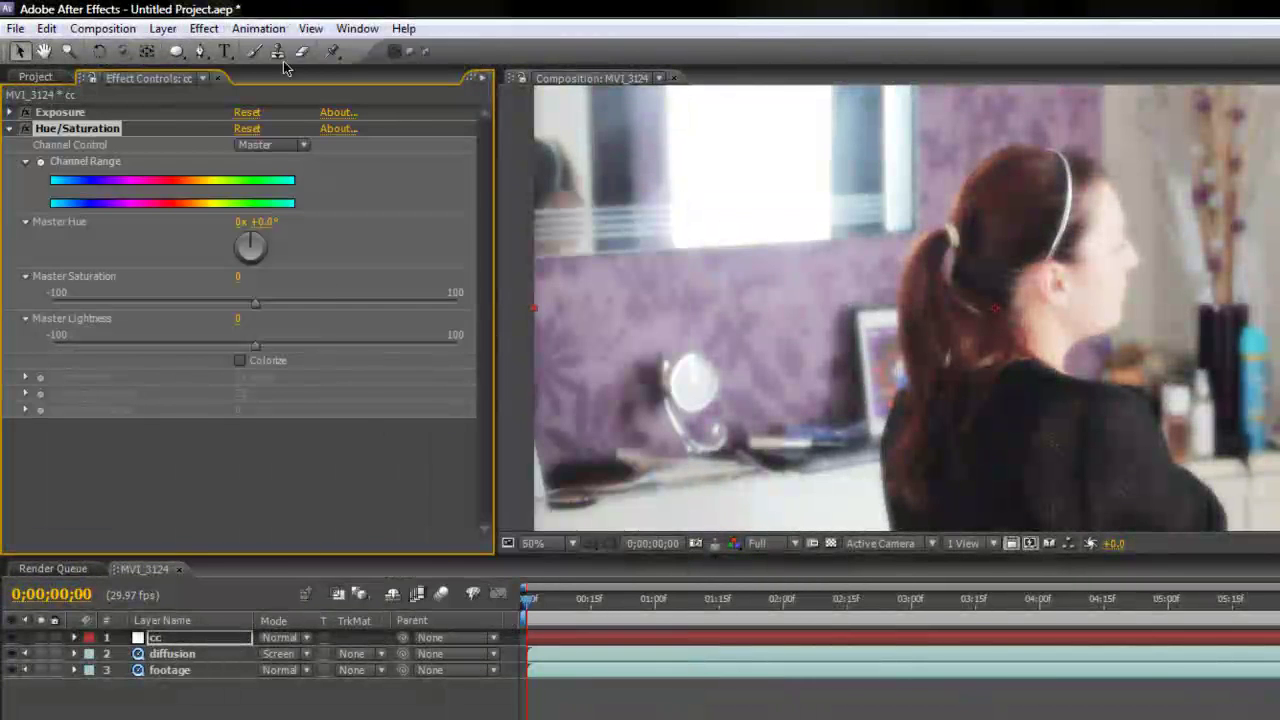
left_click(9, 129)
left_click(203, 28)
left_click(86, 130)
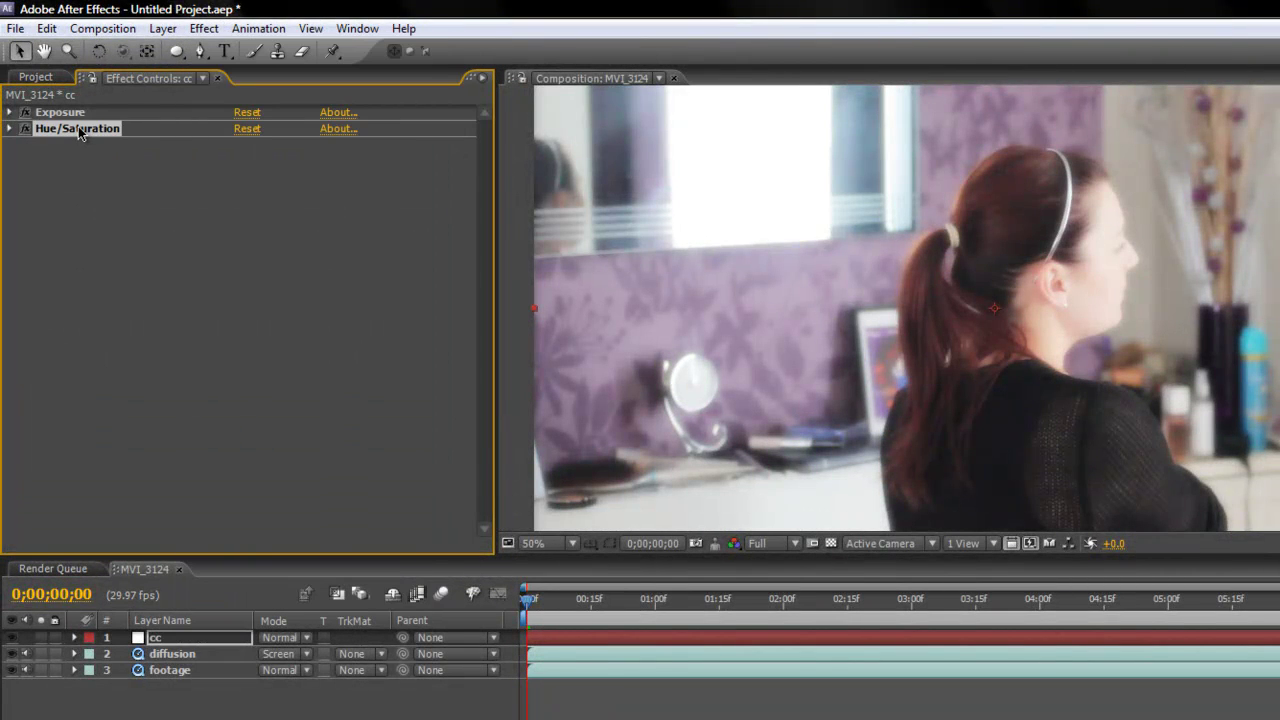
key("Delete")
Step: Add a Tint effect to the cc layer and set Amount to Tint to 0%
left_click(203, 28)
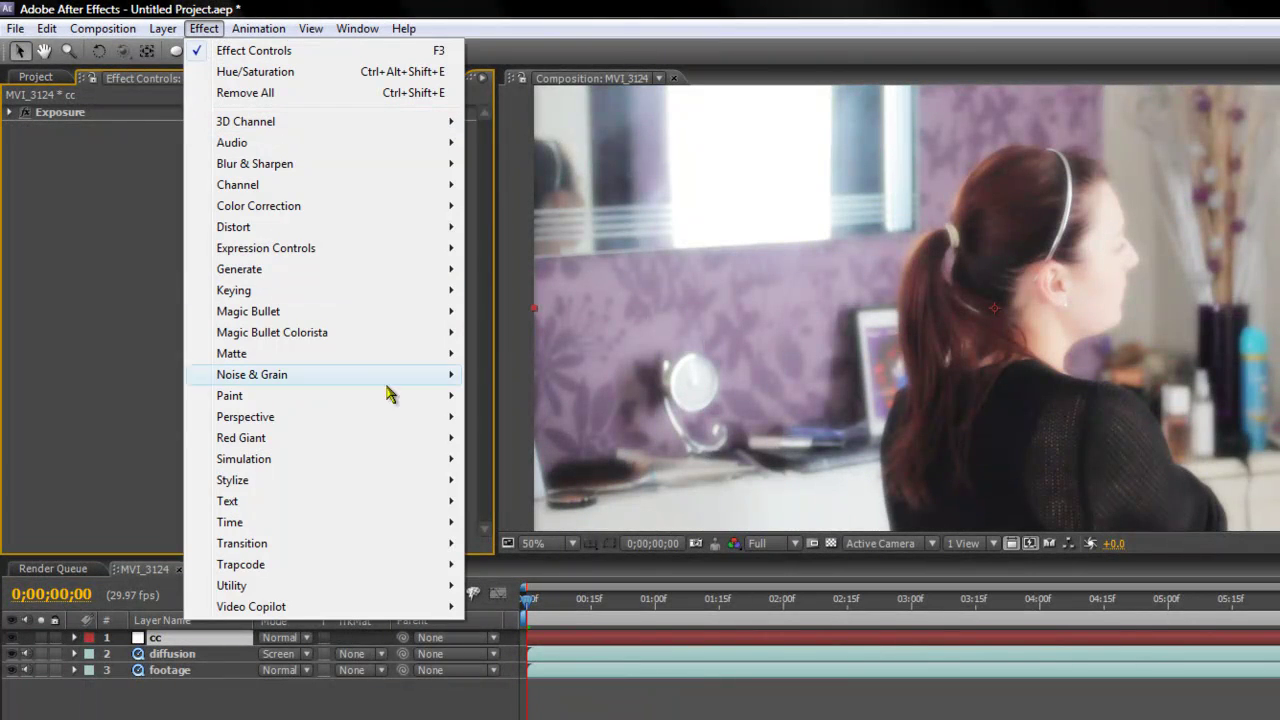
mouse_move(393, 218)
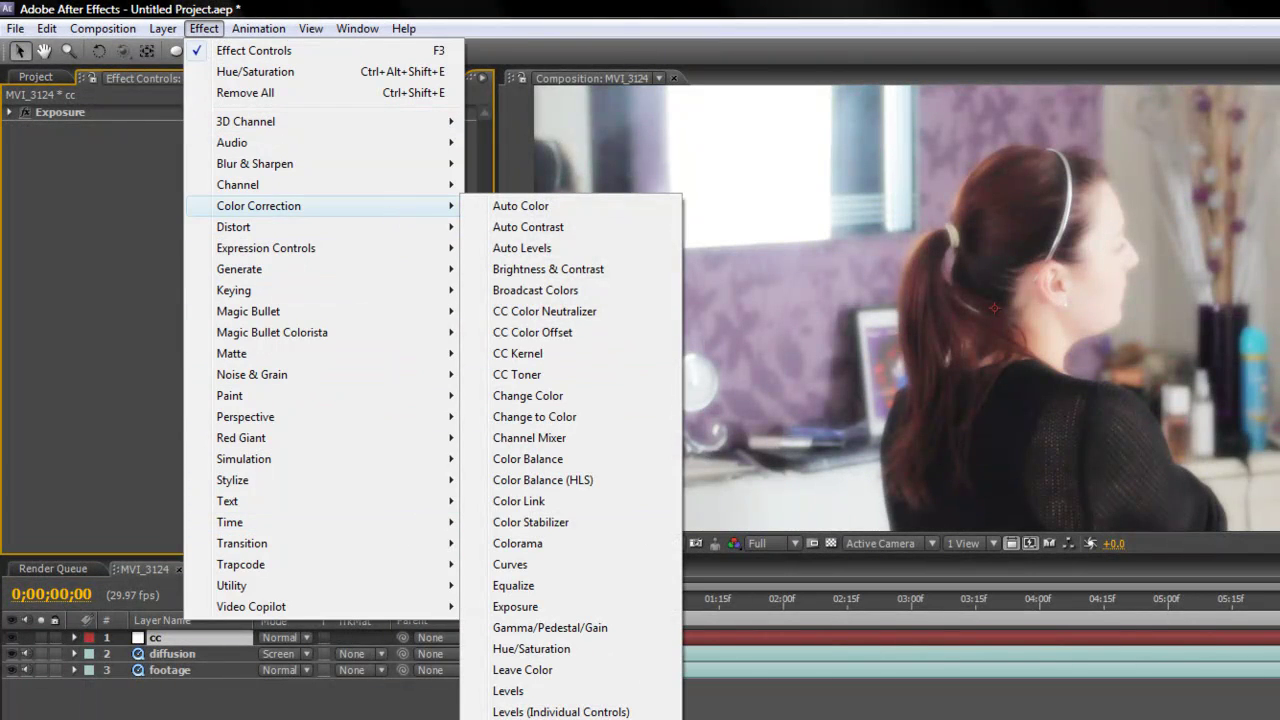
left_click(517, 719)
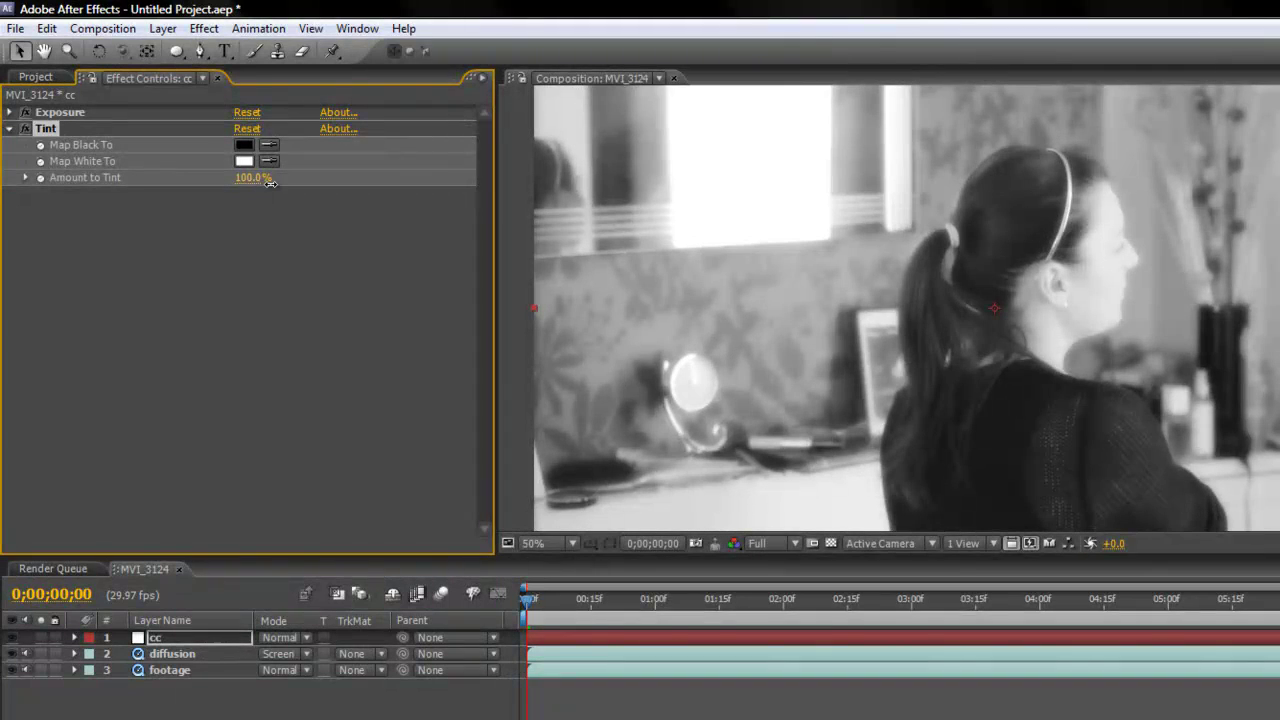
left_click_drag(359, 231, 61, 230)
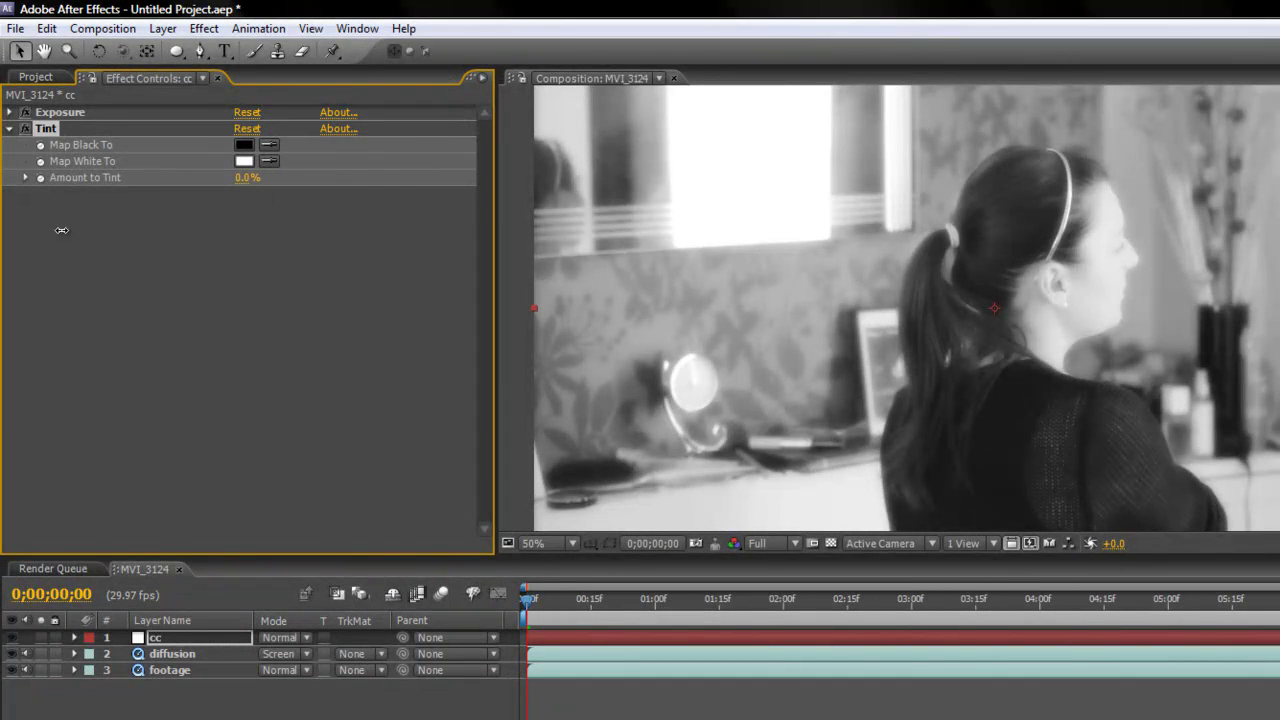
left_click(9, 130)
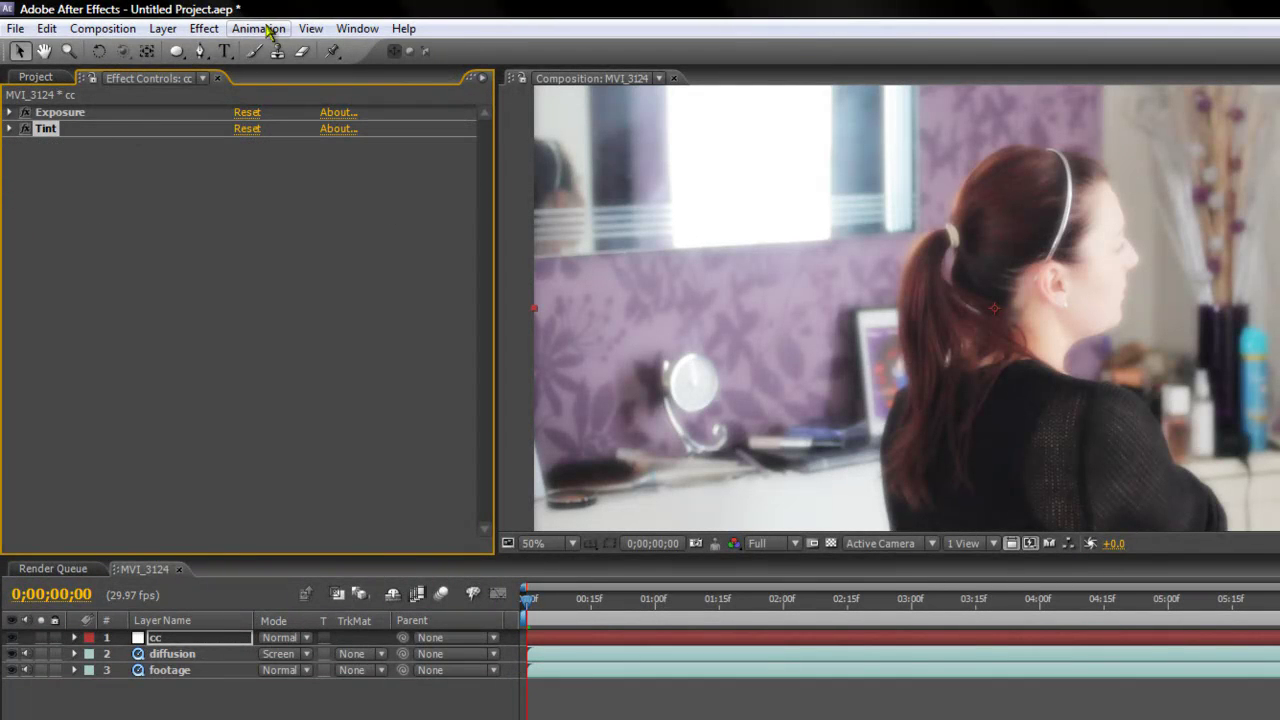
Step: Add a Curves effect to the cc layer below the Tint effect
left_click(212, 28)
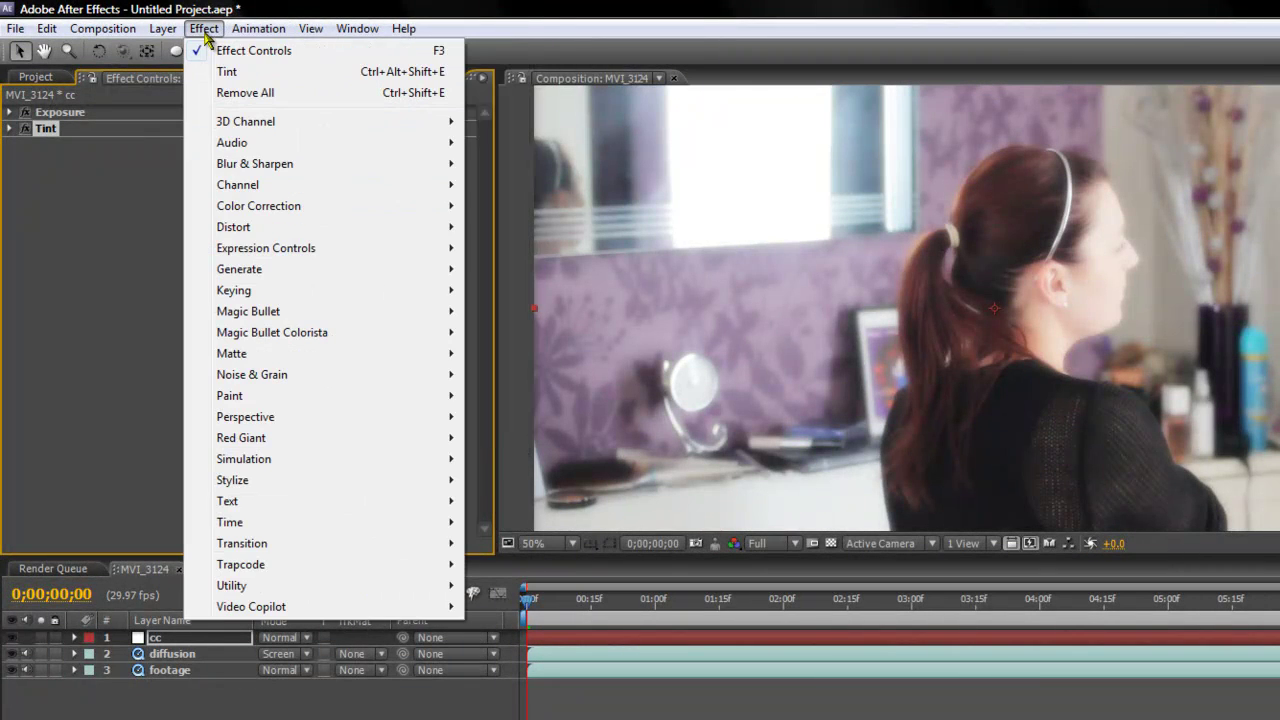
mouse_move(334, 207)
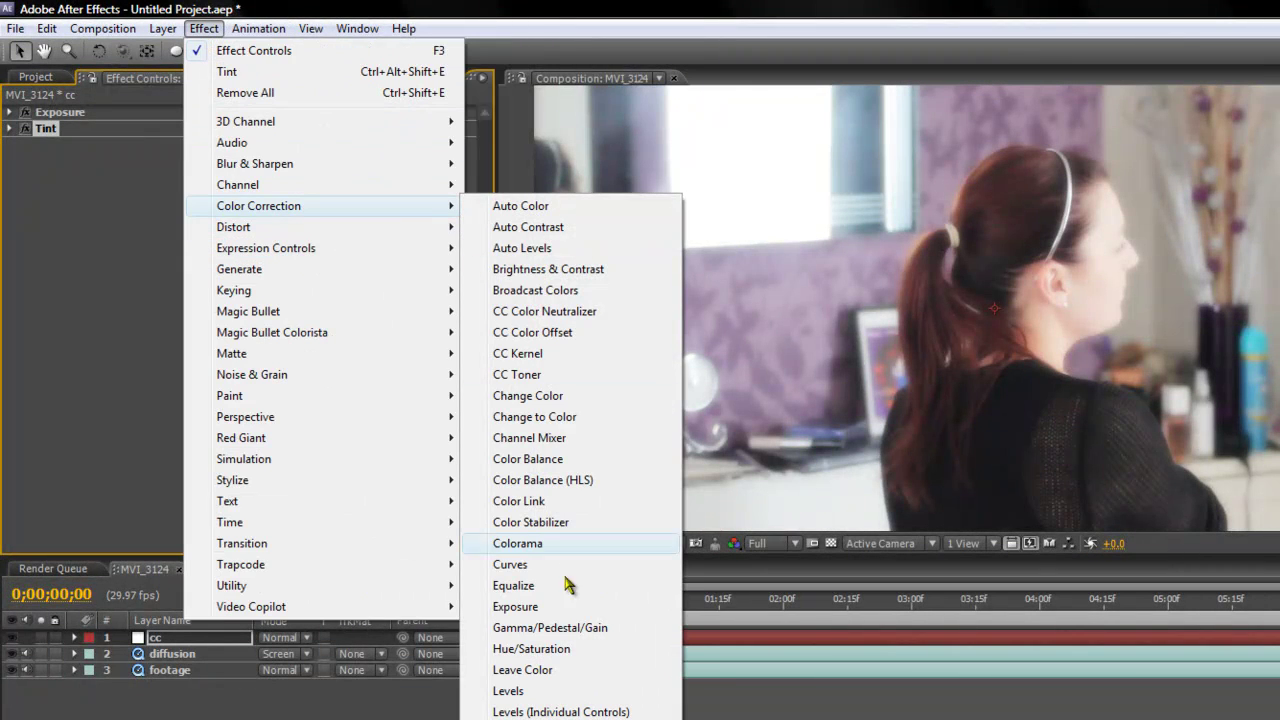
left_click(540, 564)
left_click(9, 146)
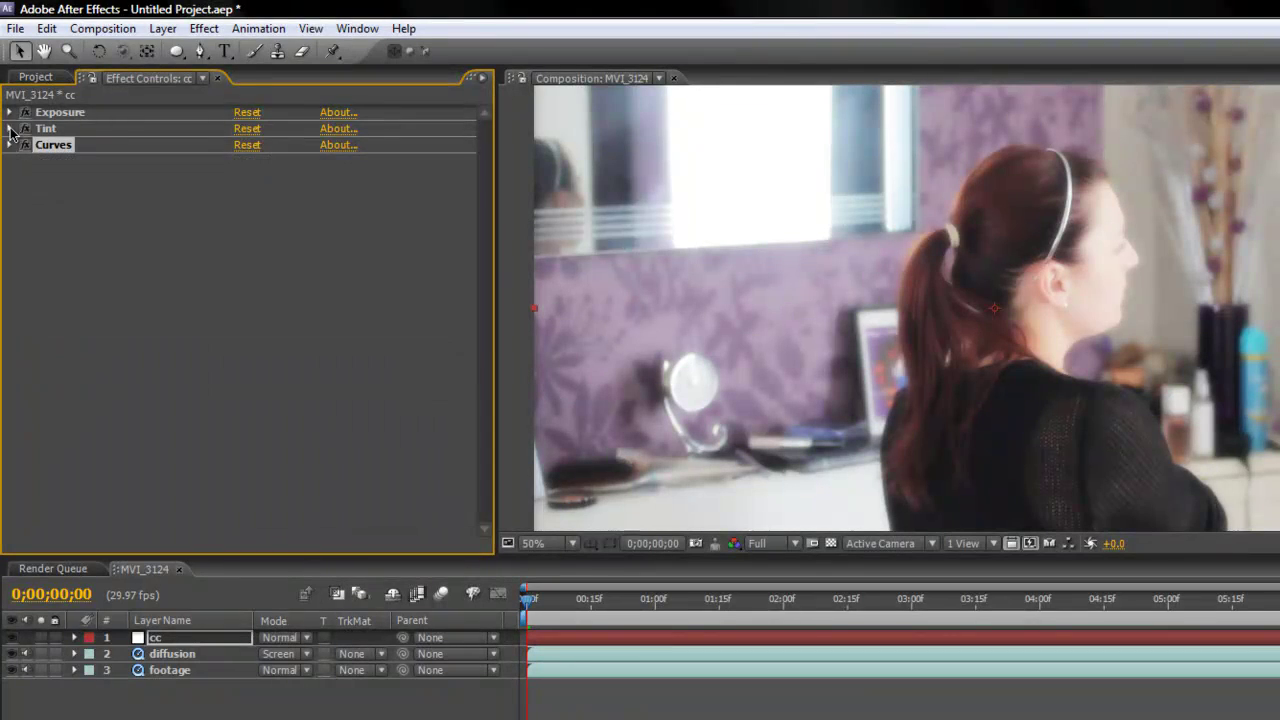
Step: Set the cc layer's master Exposure to 0.10 and its Amount to Tint to 100%
left_click(9, 113)
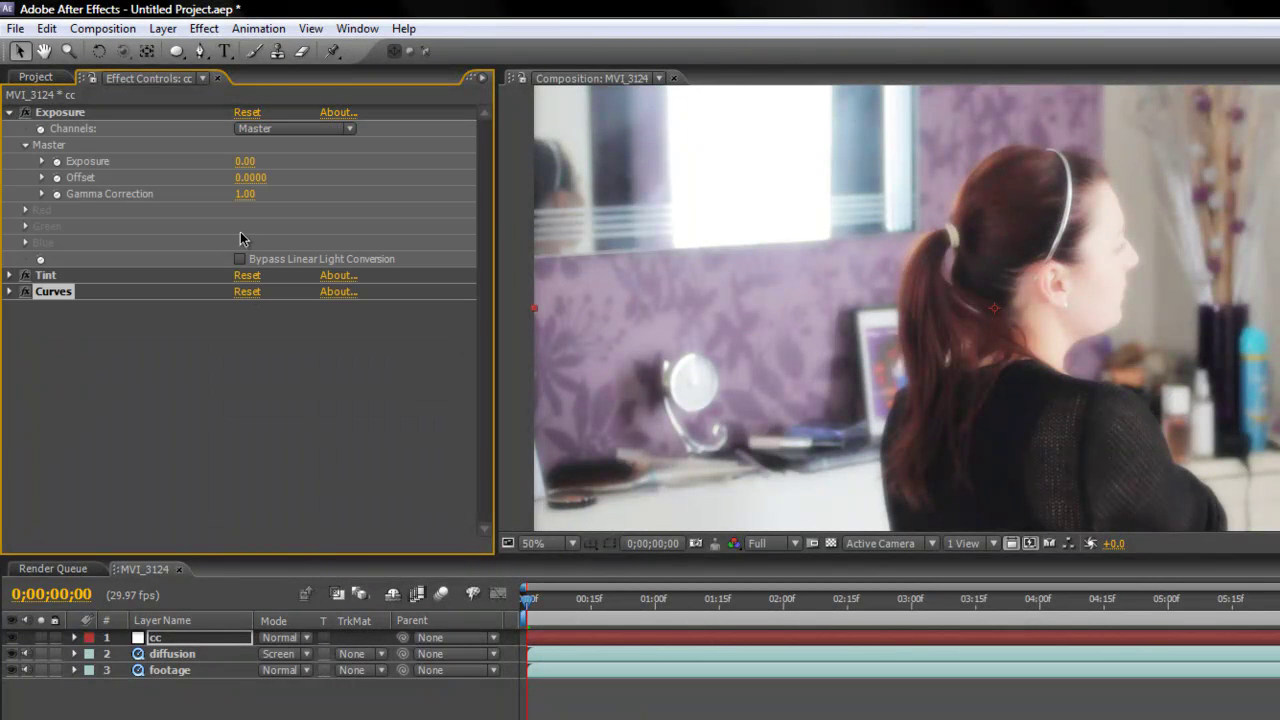
left_click_drag(250, 165, 252, 168)
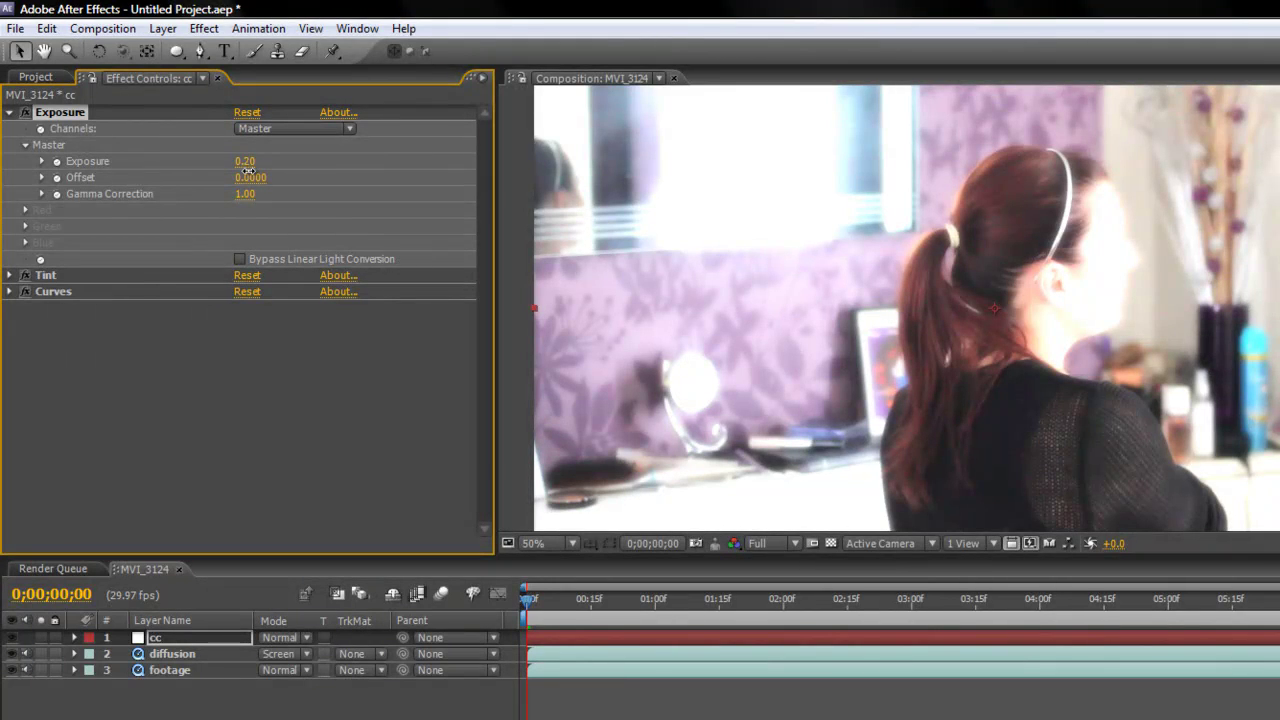
left_click_drag(250, 177, 248, 177)
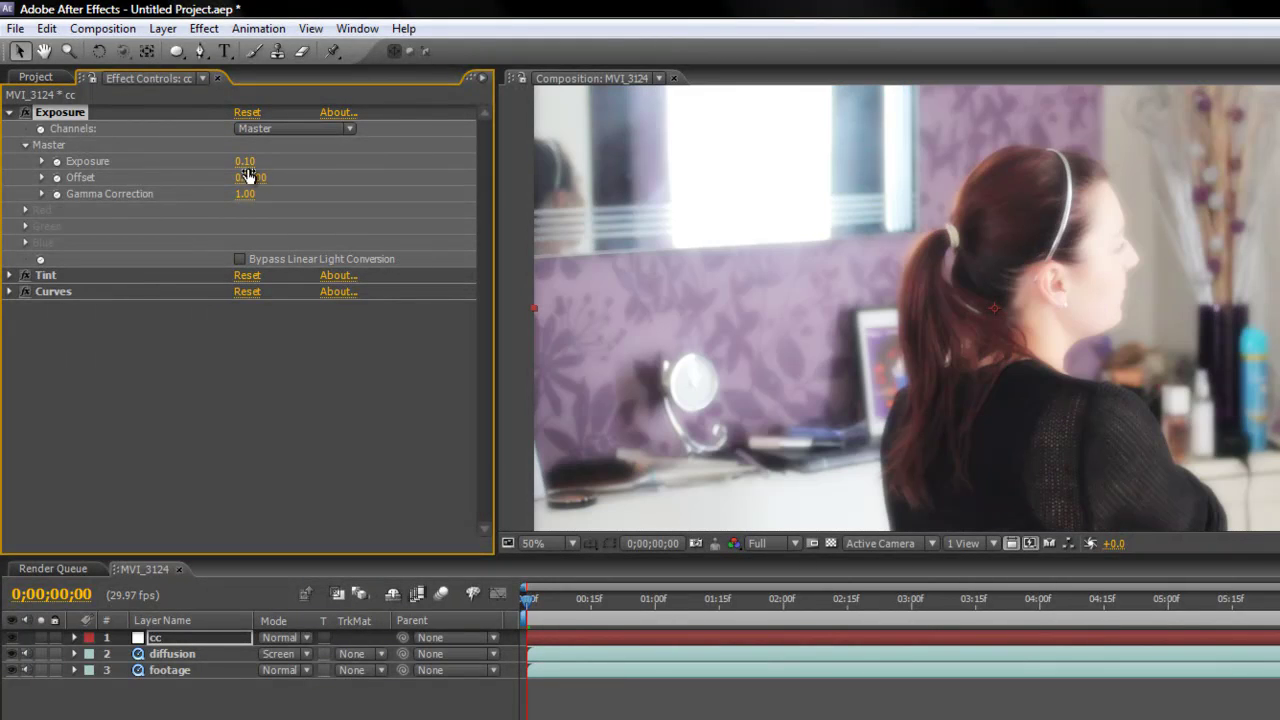
left_click(10, 113)
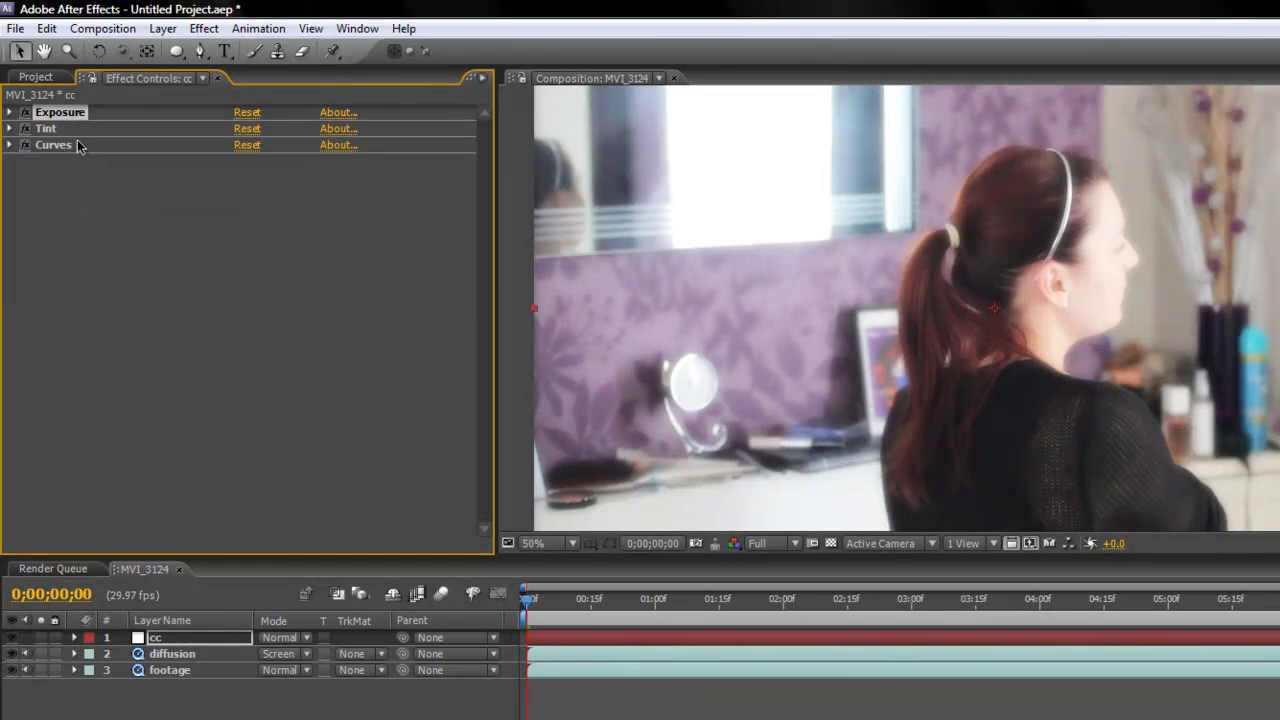
left_click(9, 129)
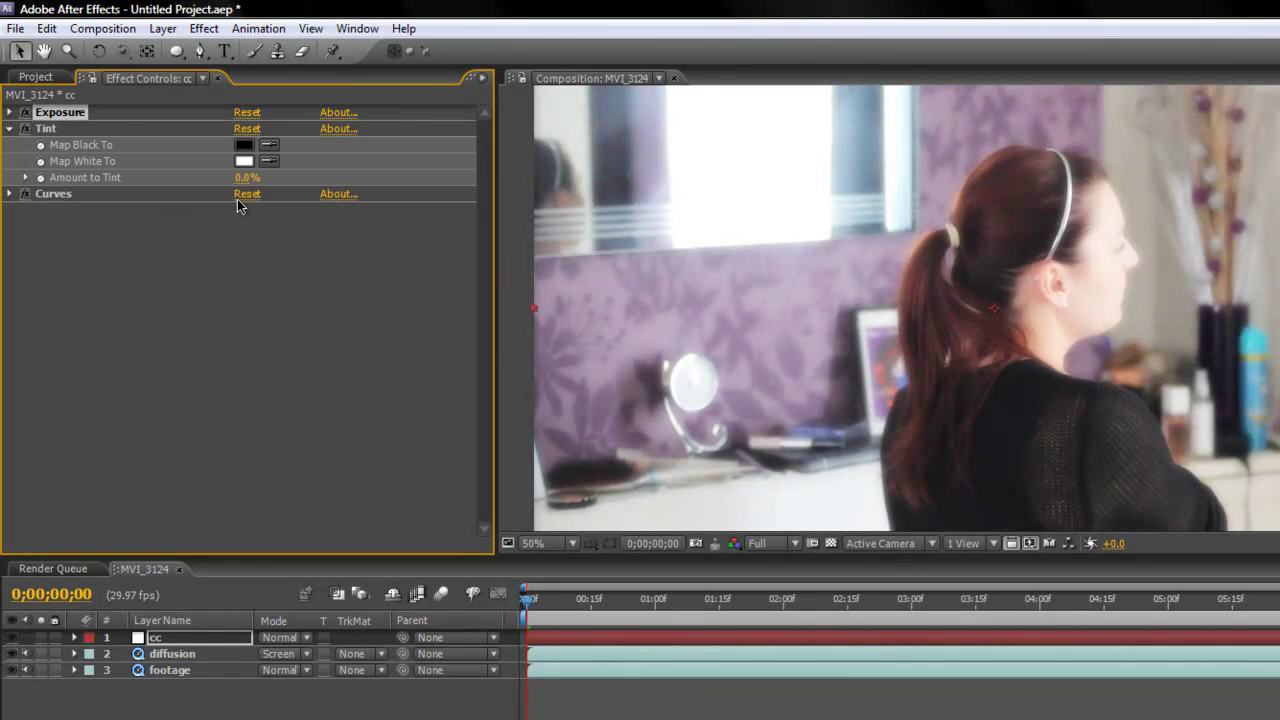
left_click_drag(248, 186, 584, 207)
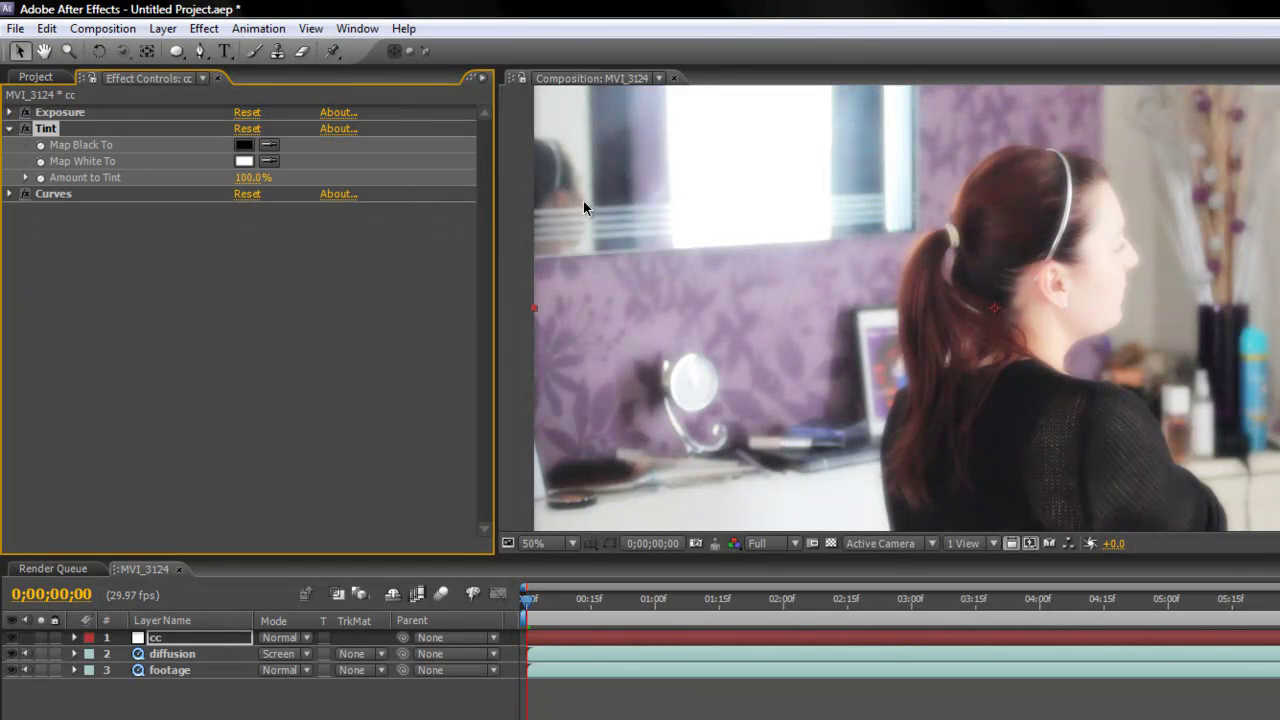
Step: Shape the cc layer's RGB curve into a gentle S with darker shadows and brighter highlights, and turn off the Tint effect
left_click(9, 194)
left_click_drag(85, 381, 92, 378)
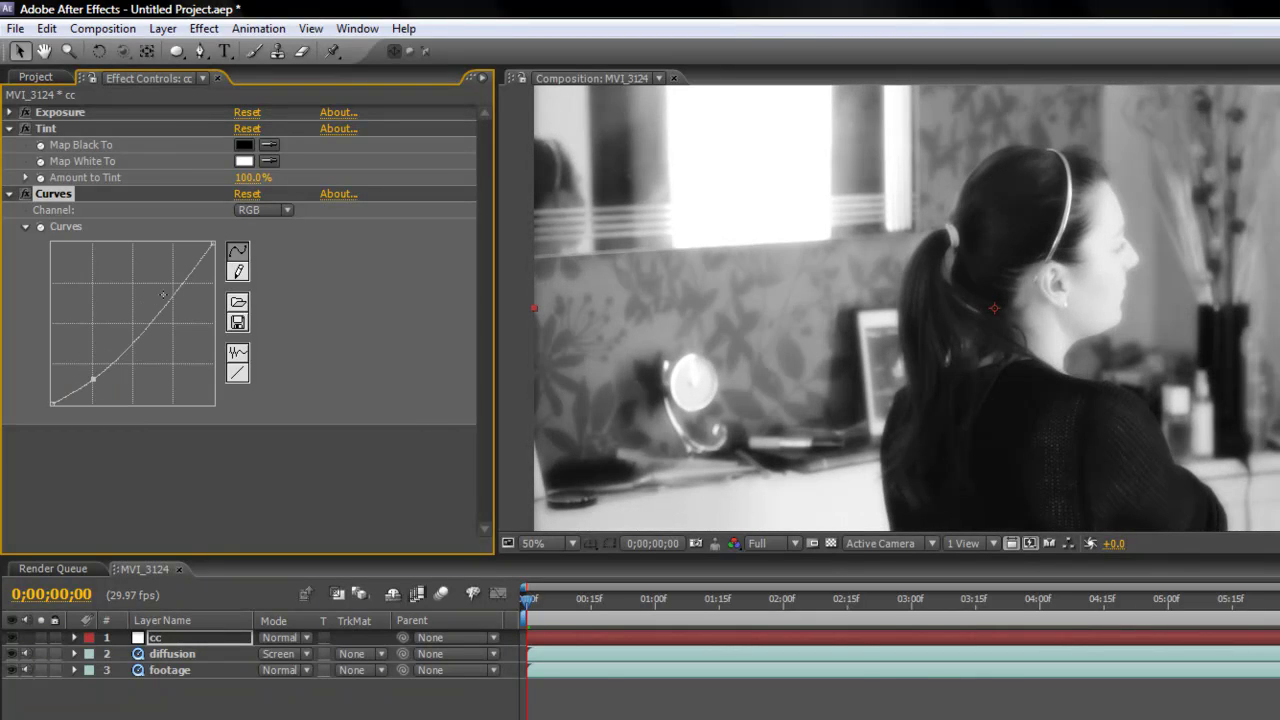
left_click_drag(170, 287, 168, 283)
left_click_drag(168, 284, 165, 287)
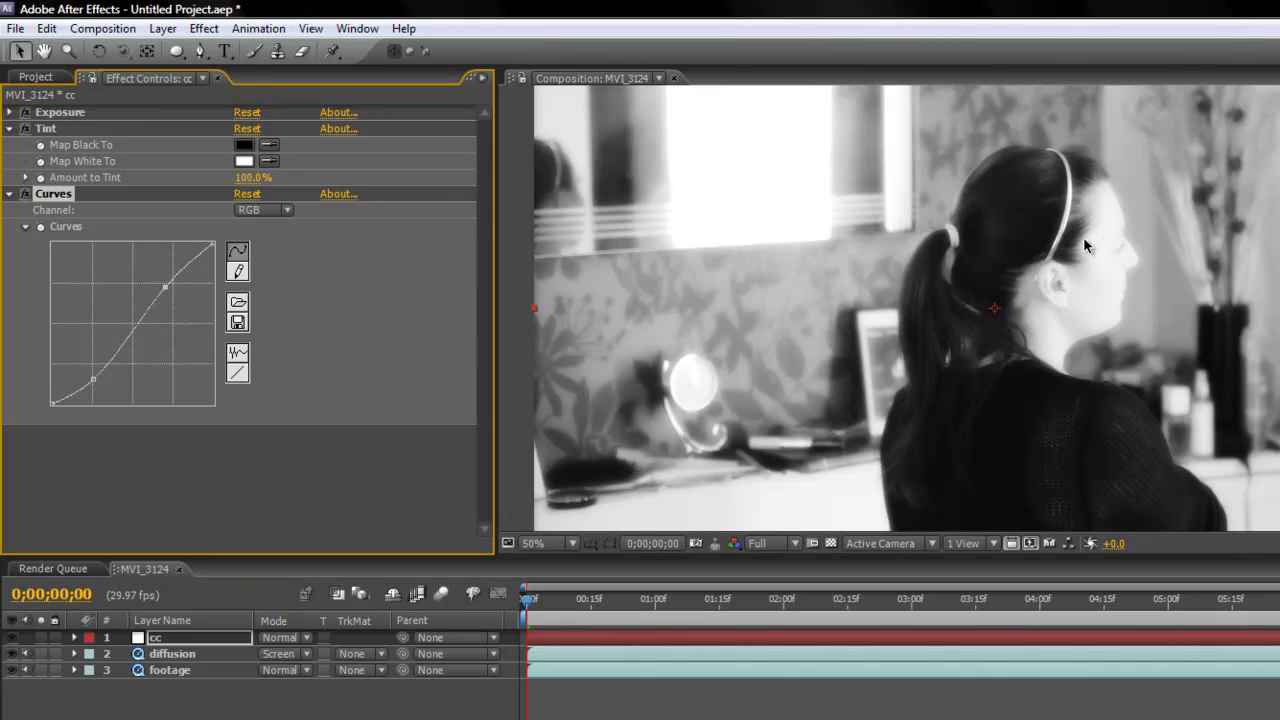
left_click(9, 194)
left_click(9, 128)
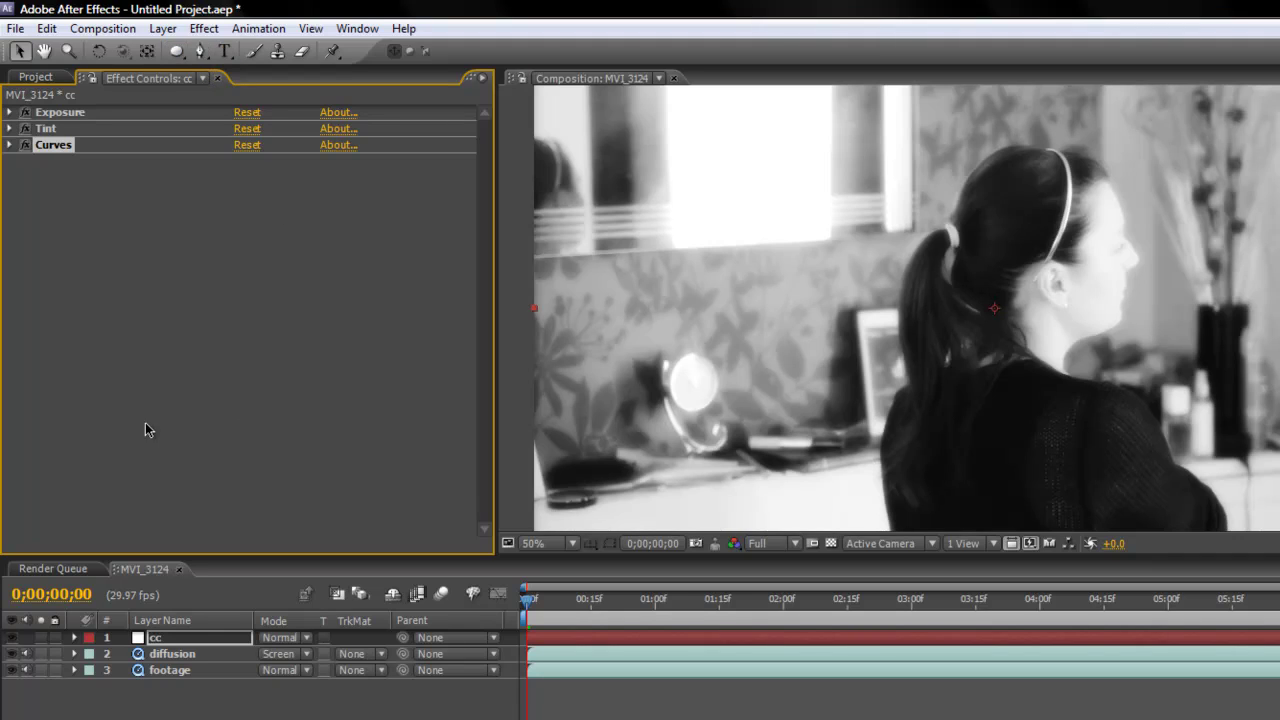
left_click(22, 129)
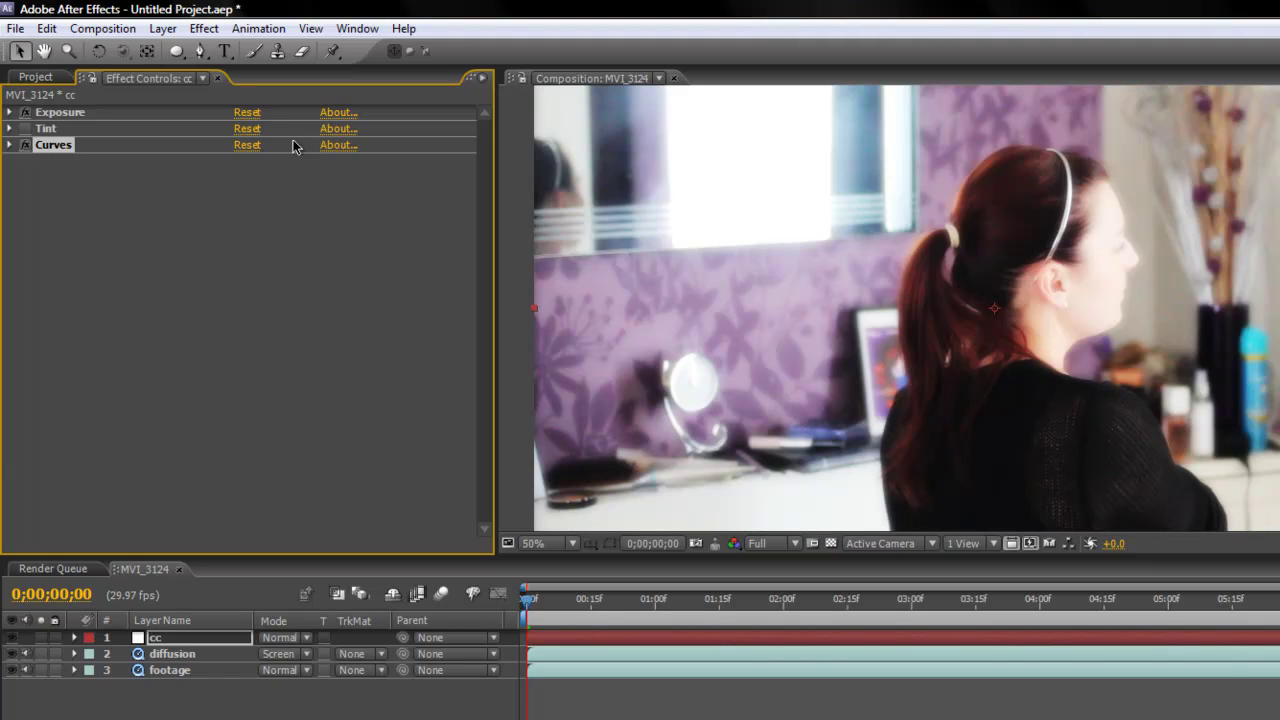
Step: Add a new adjustment layer and place it between the cc and diffusion layers
left_click(163, 28)
mouse_move(175, 52)
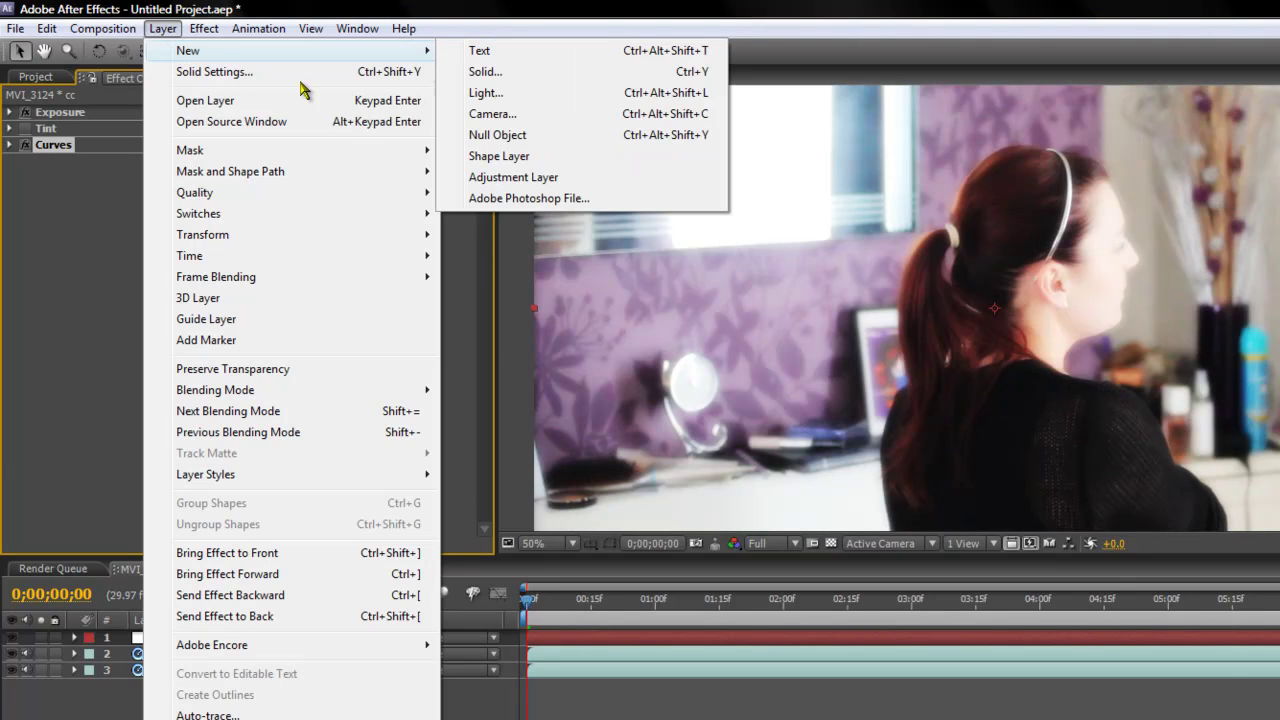
left_click(540, 176)
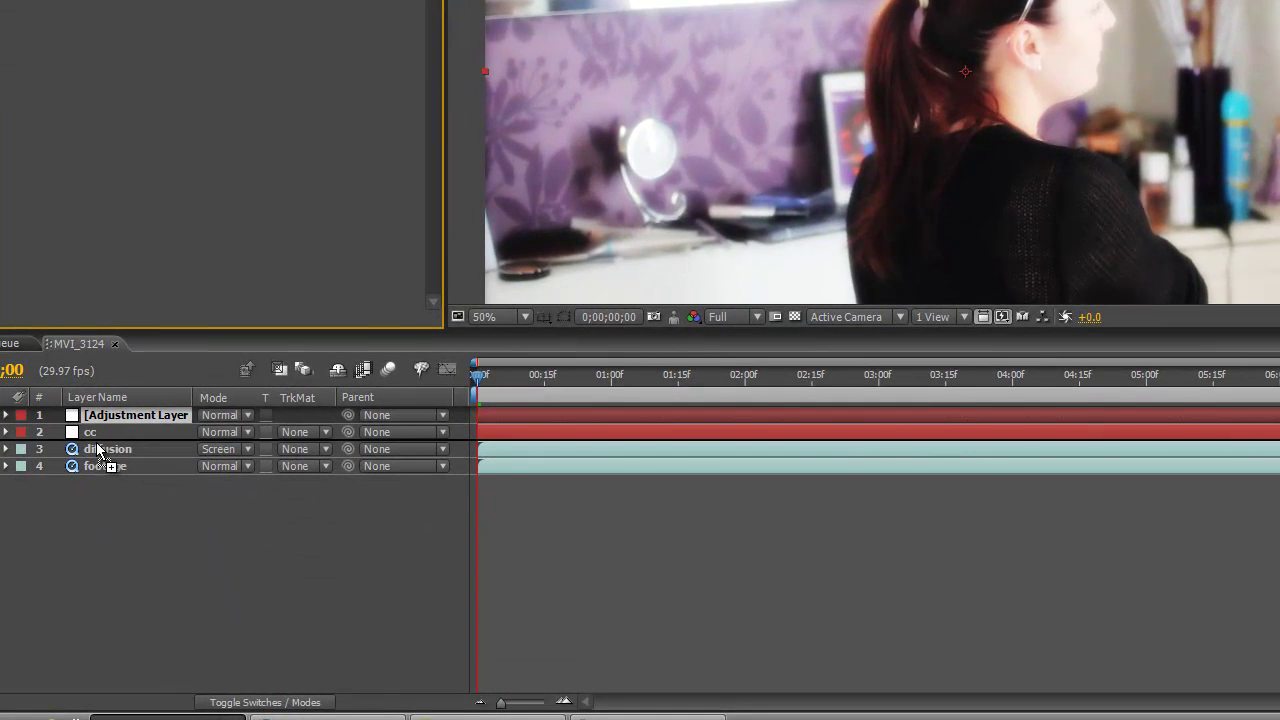
left_click_drag(97, 451, 100, 442)
left_click(112, 450)
Step: Rename the new adjustment layer as blur
left_click(108, 436)
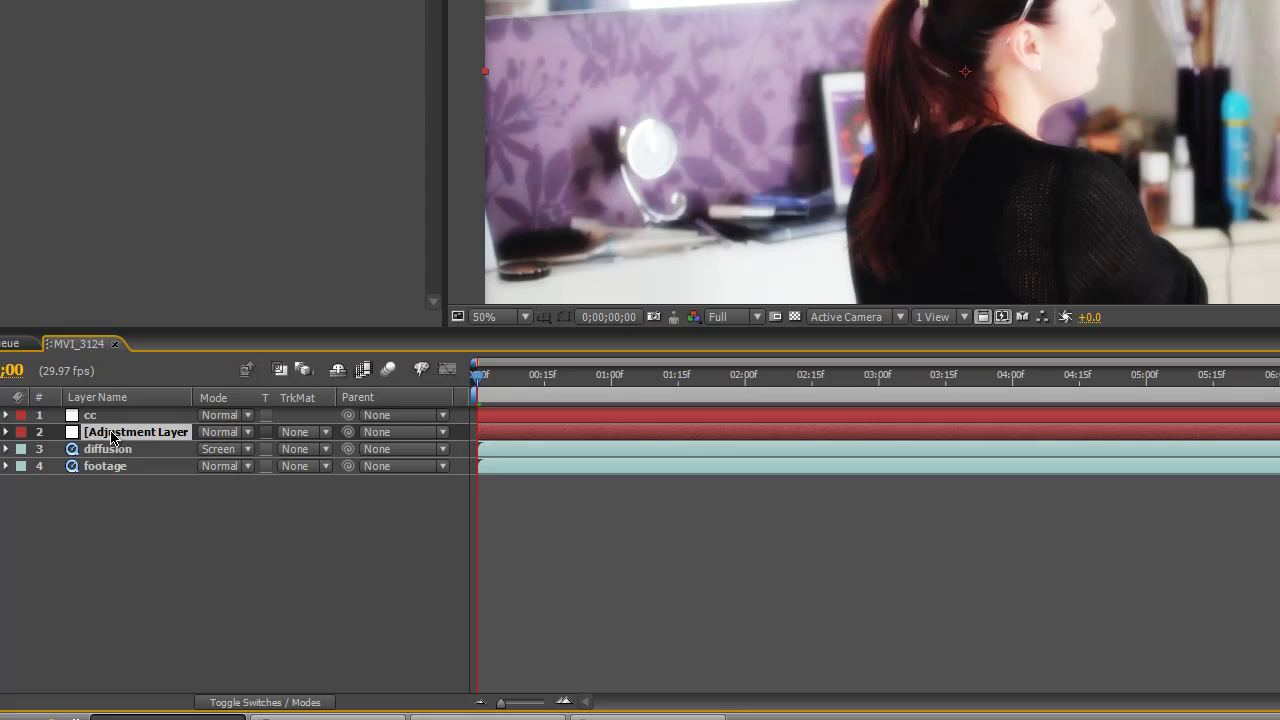
key("Return")
type("bl")
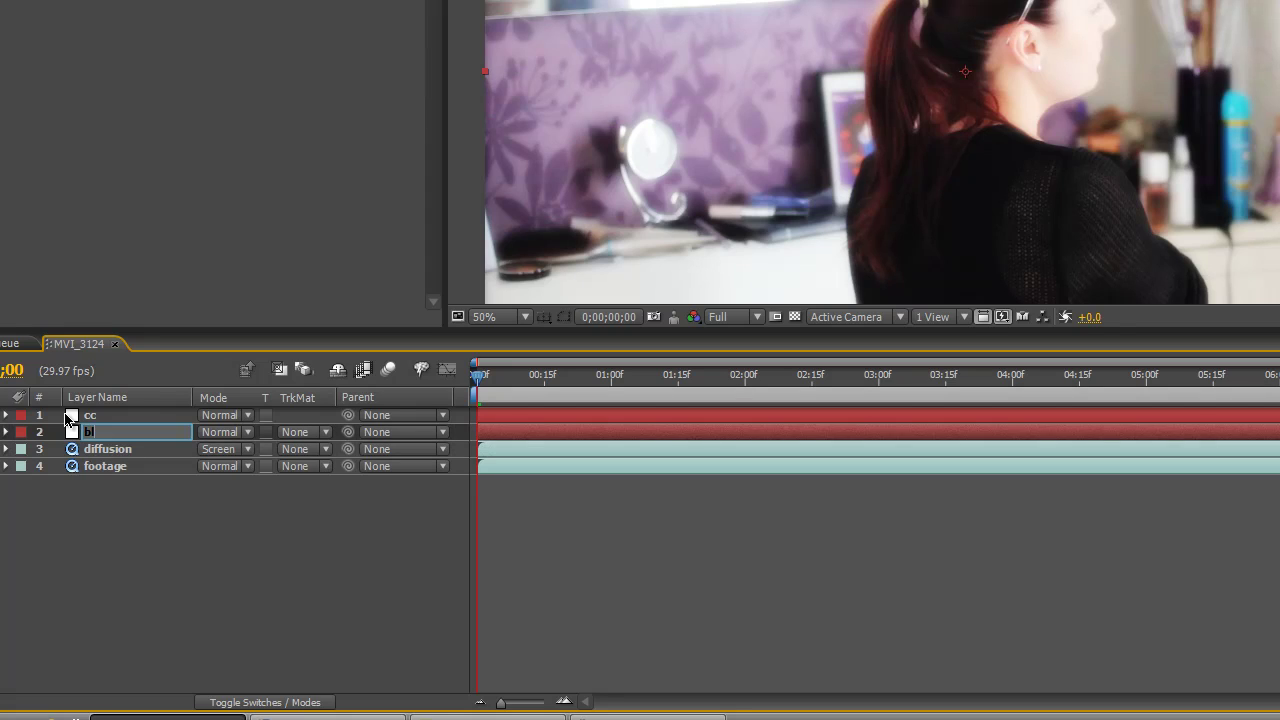
type("ur")
key("Return")
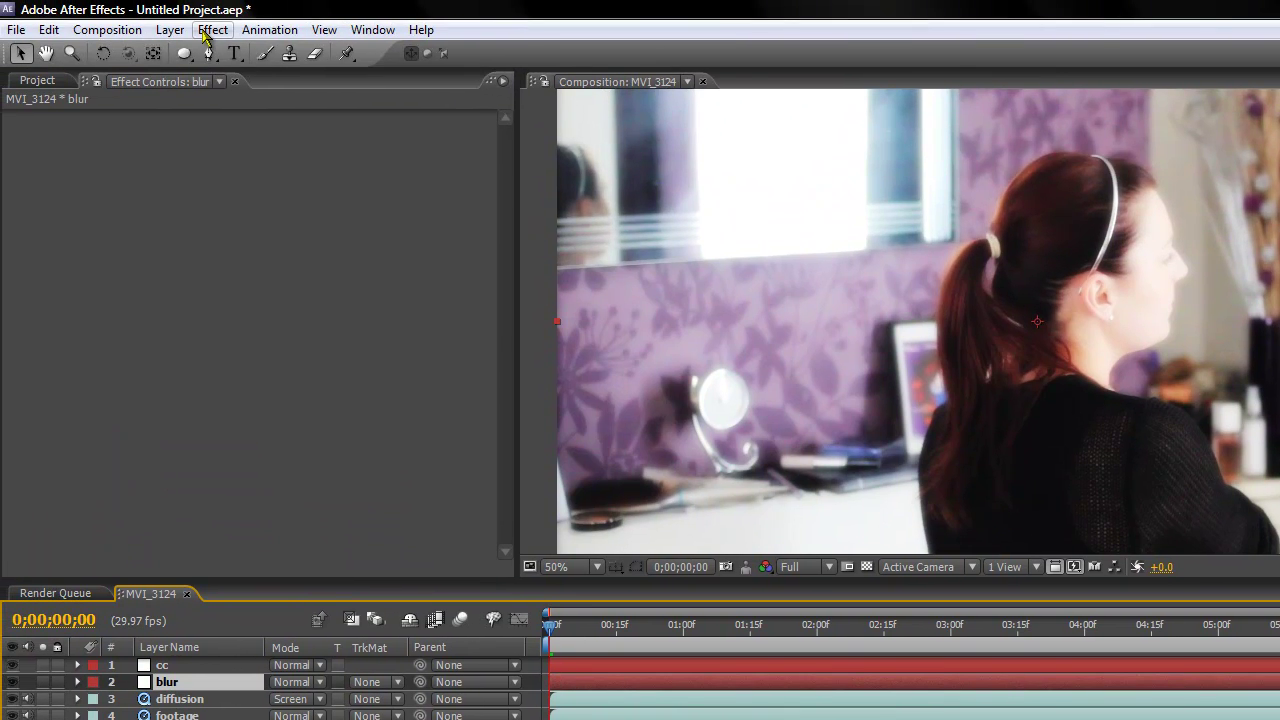
Step: Add a Gaussian Blur effect to the blur layer with a Blurriness of 24.2
left_click(181, 0)
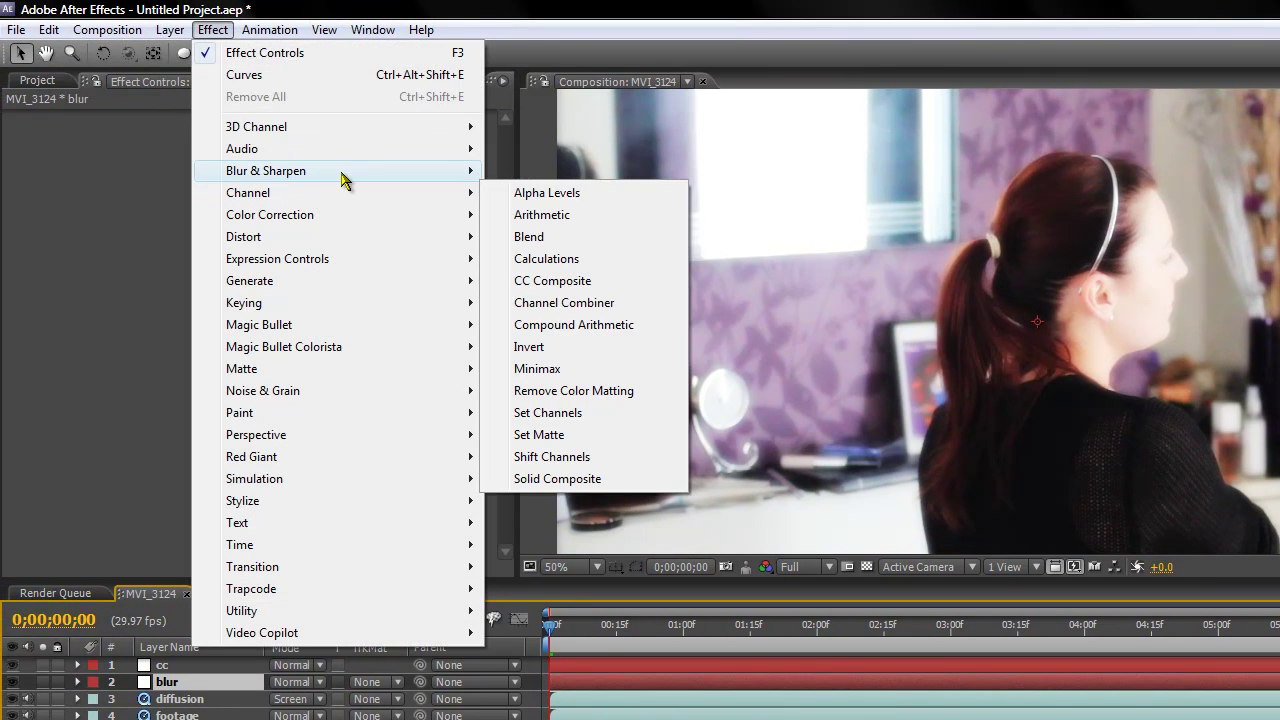
mouse_move(338, 172)
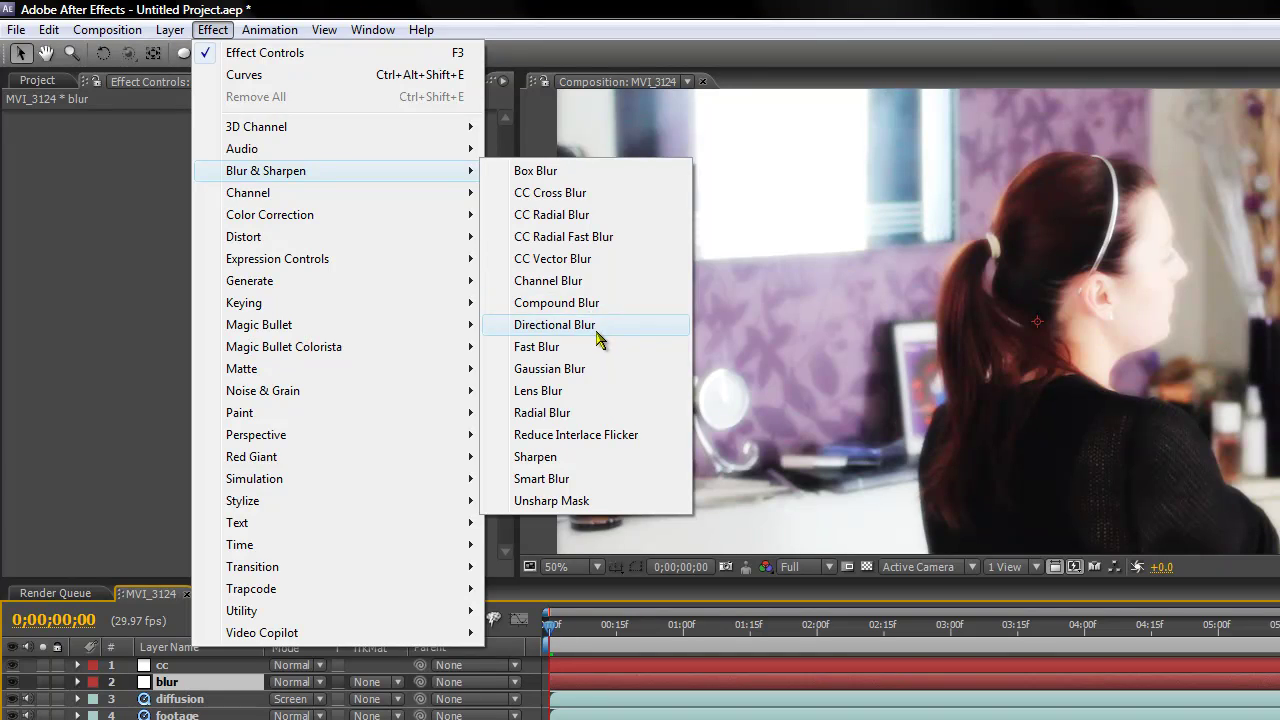
left_click(630, 370)
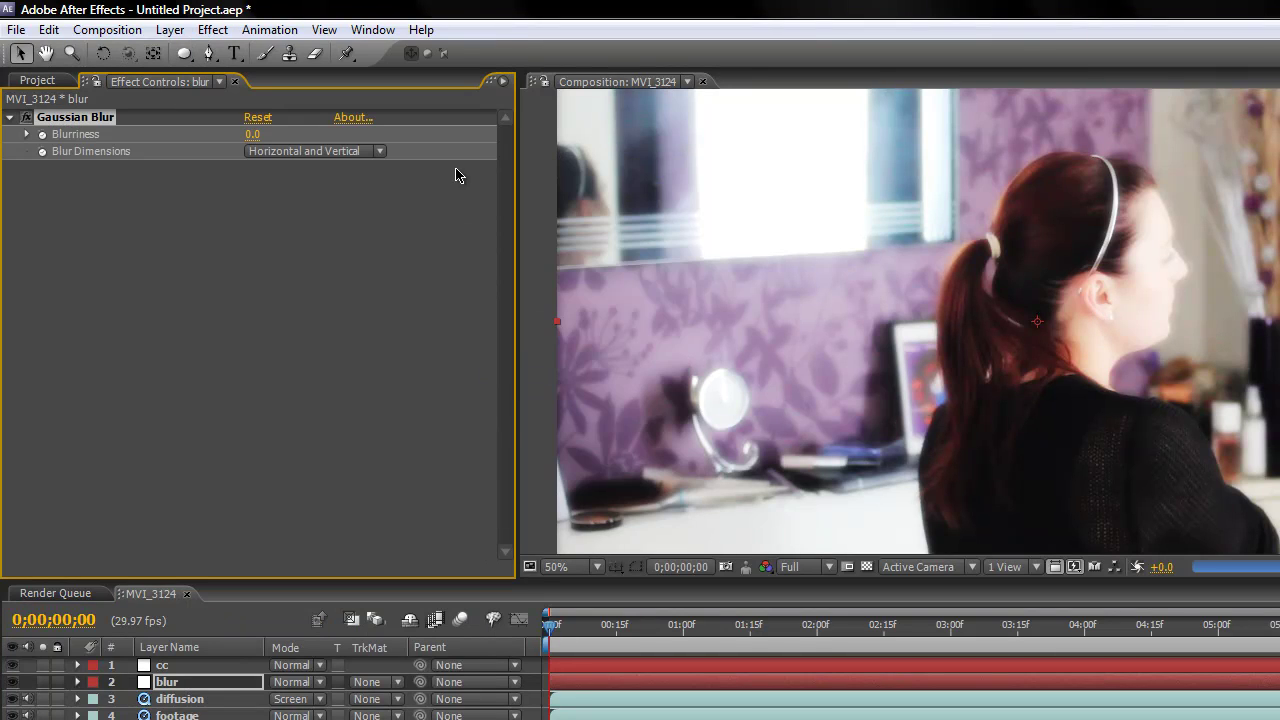
left_click_drag(279, 144, 377, 137)
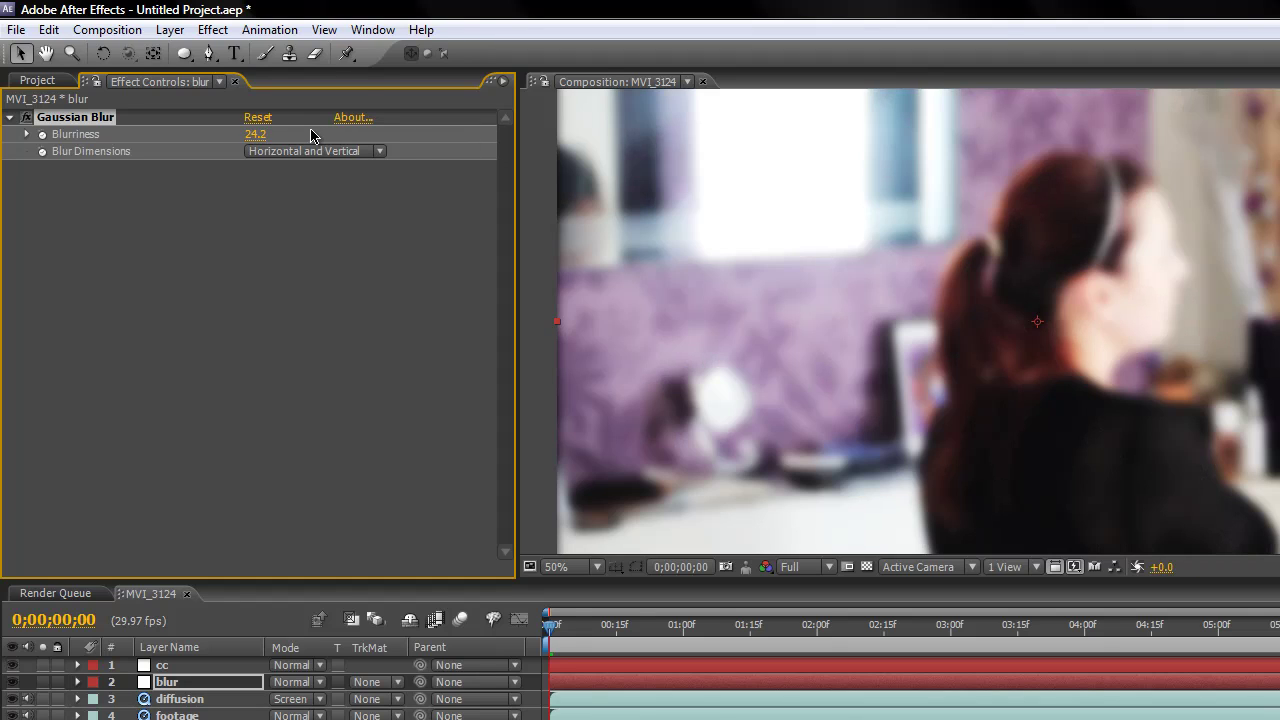
left_click(10, 120)
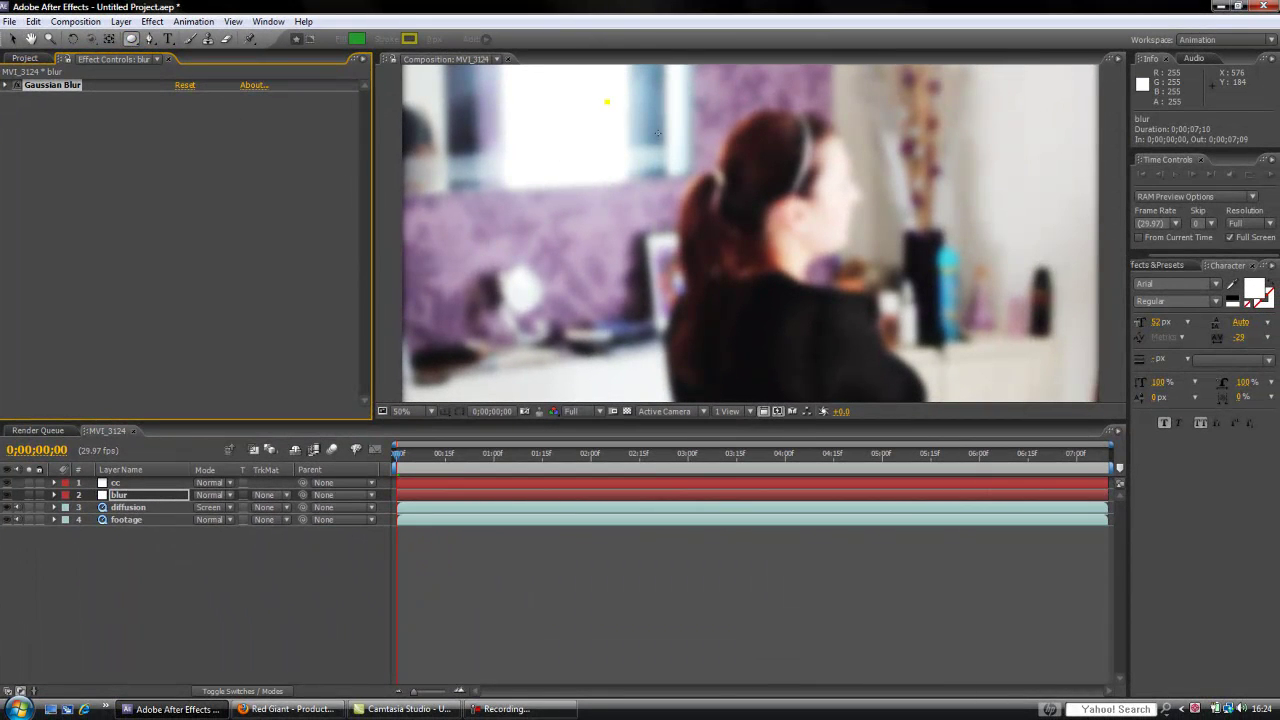
Step: Draw an elliptical mask around the woman on the blur layer, set it to Subtract, and hide the mask outline
mouse_move(658, 132)
left_mouse_down()
mouse_move(829, 370)
mouse_move(972, 428)
mouse_move(1028, 491)
mouse_move(990, 444)
mouse_move(1008, 460)
left_mouse_up()
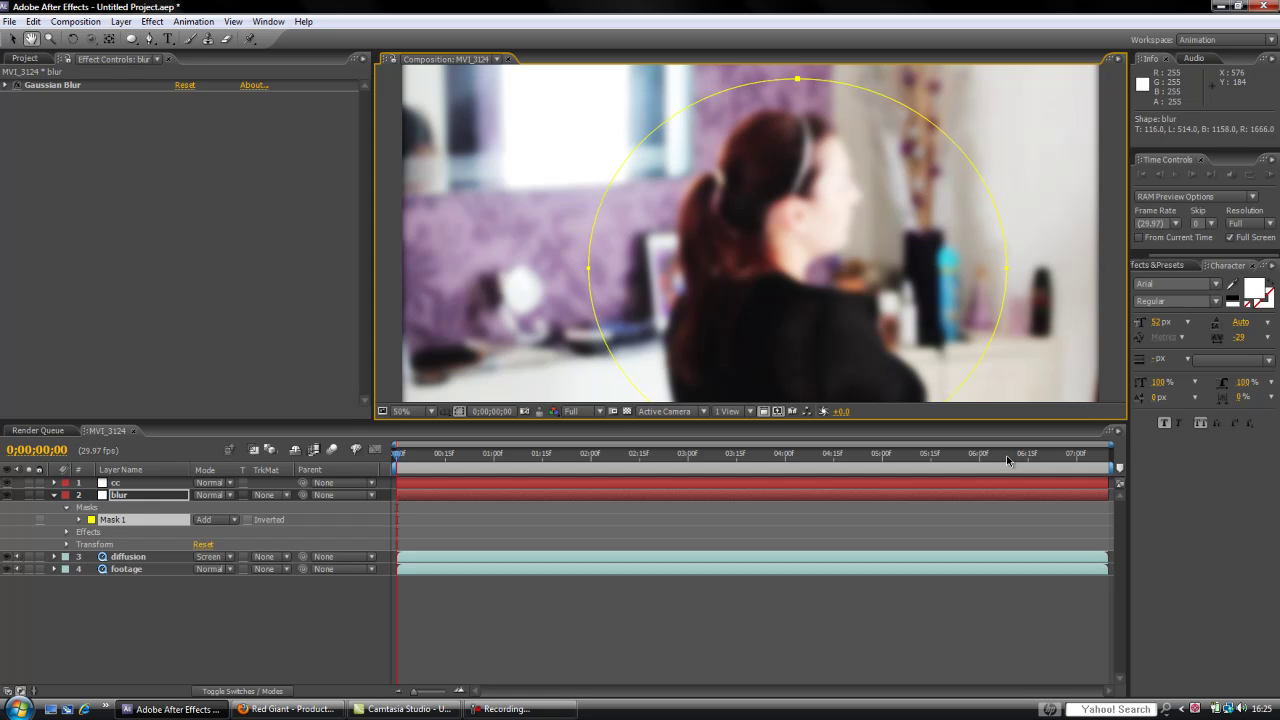
left_click(215, 523)
left_click(243, 535)
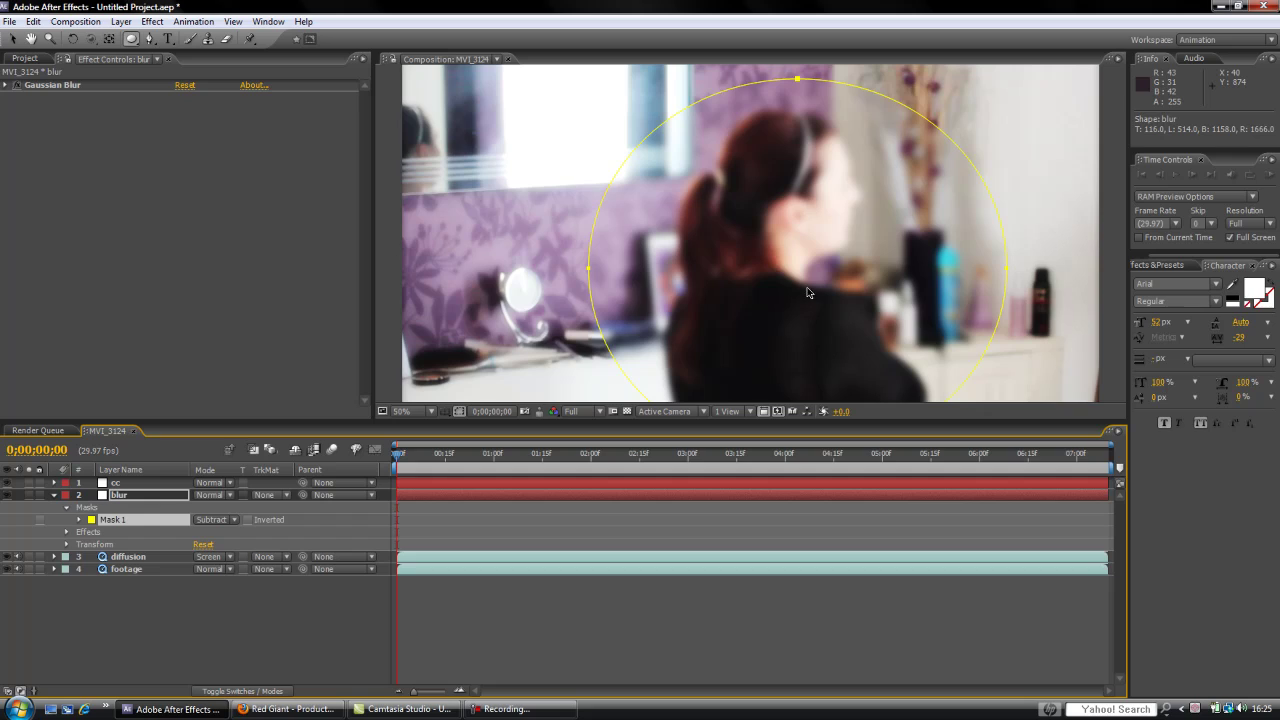
left_click(460, 411)
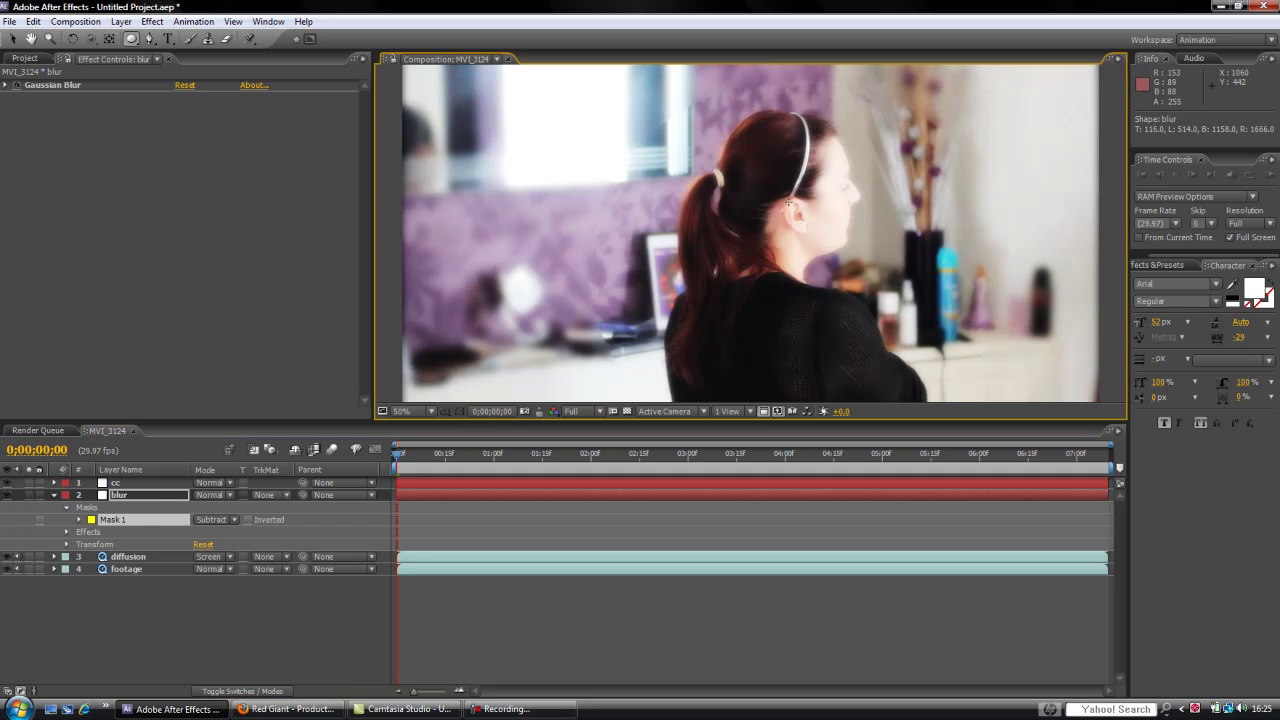
Step: Feather the blur layer's mask by 75 pixels and collapse the layer's properties
key("m")
key("m")
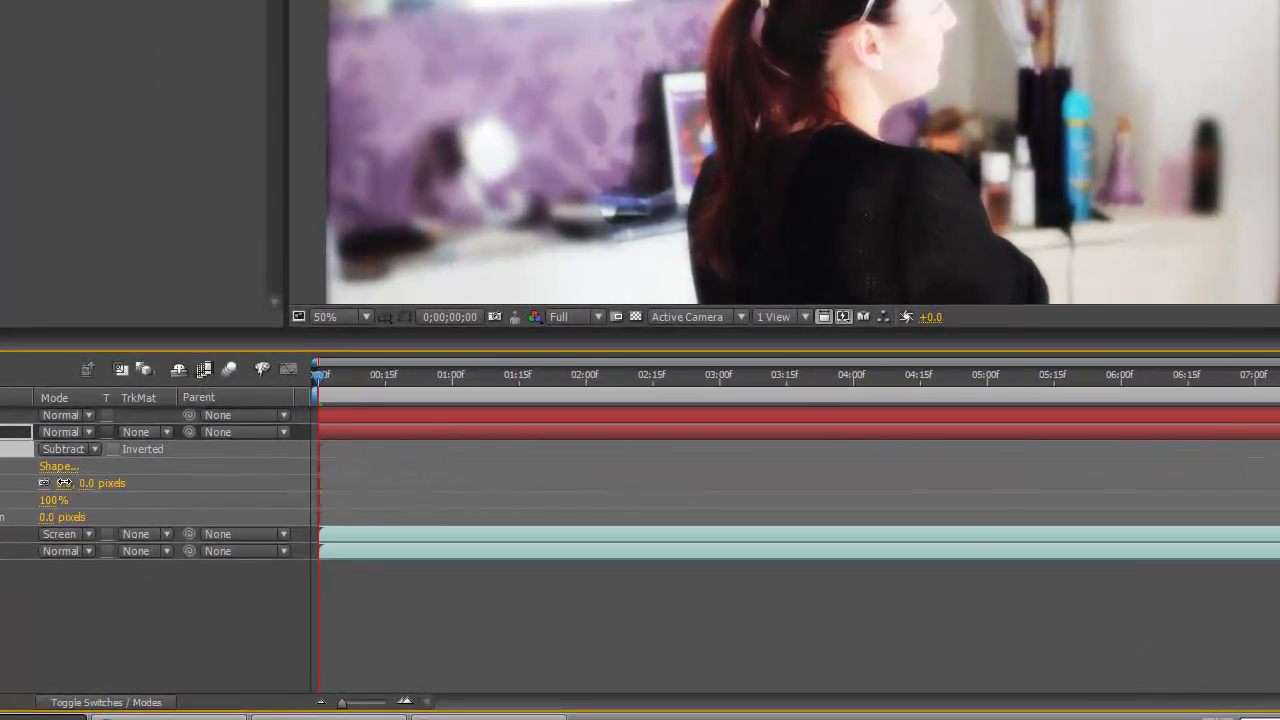
left_click_drag(63, 483, 139, 485)
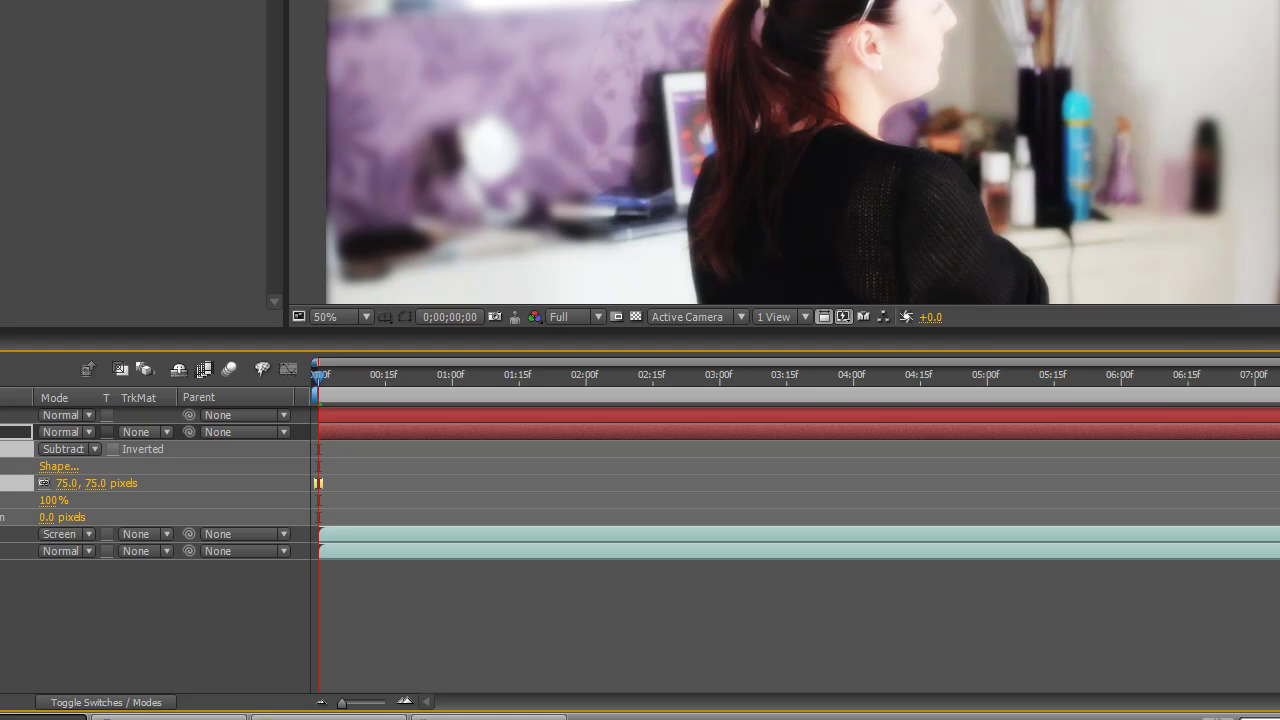
key("u")
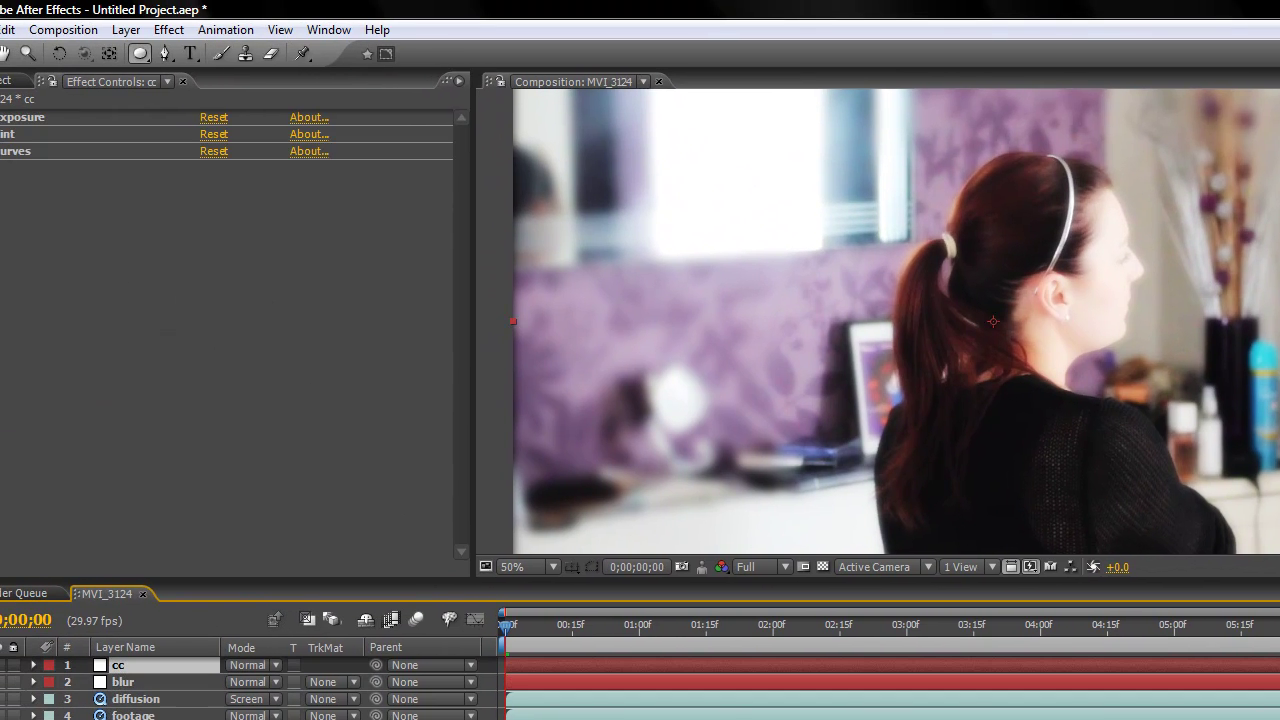
Step: Turn the cc layer's Tint effect back on
left_click(350, 330)
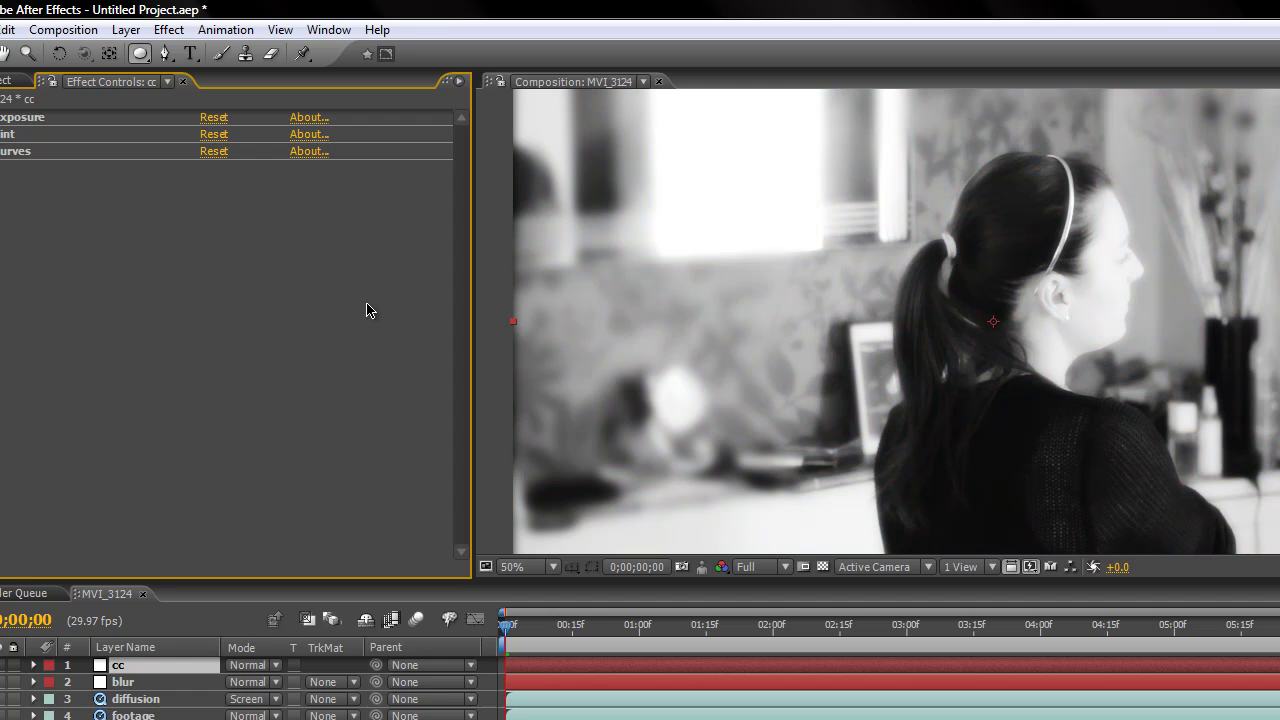
Step: Create a black 1920 x 1080 solid layer named vignette above the cc layer
left_click(126, 29)
mouse_move(162, 55)
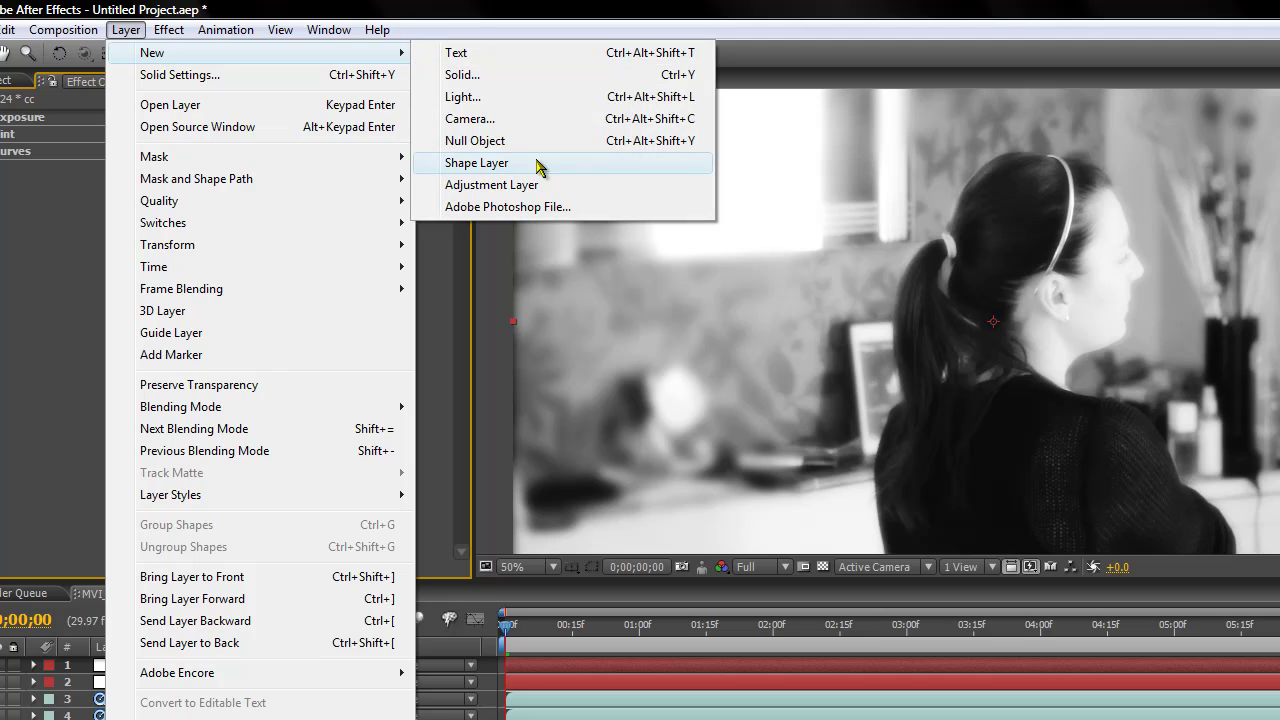
left_click(503, 76)
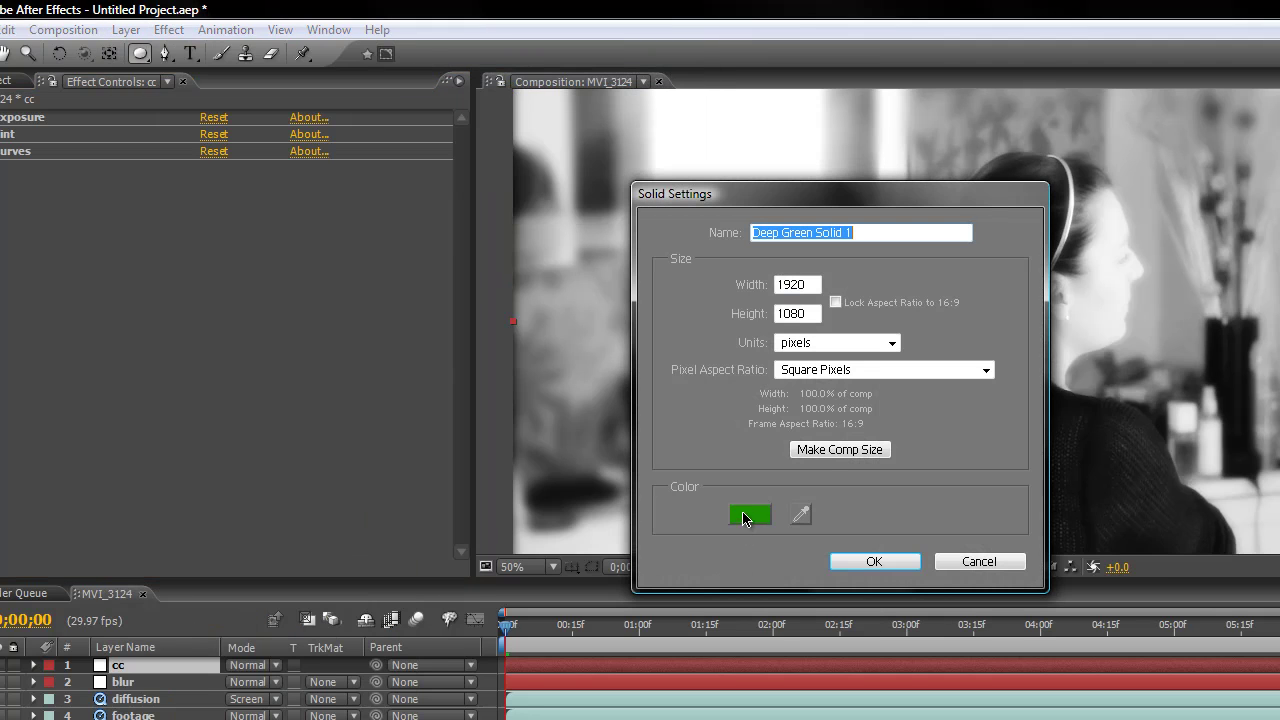
left_click(750, 514)
left_click_drag(819, 539, 696, 708)
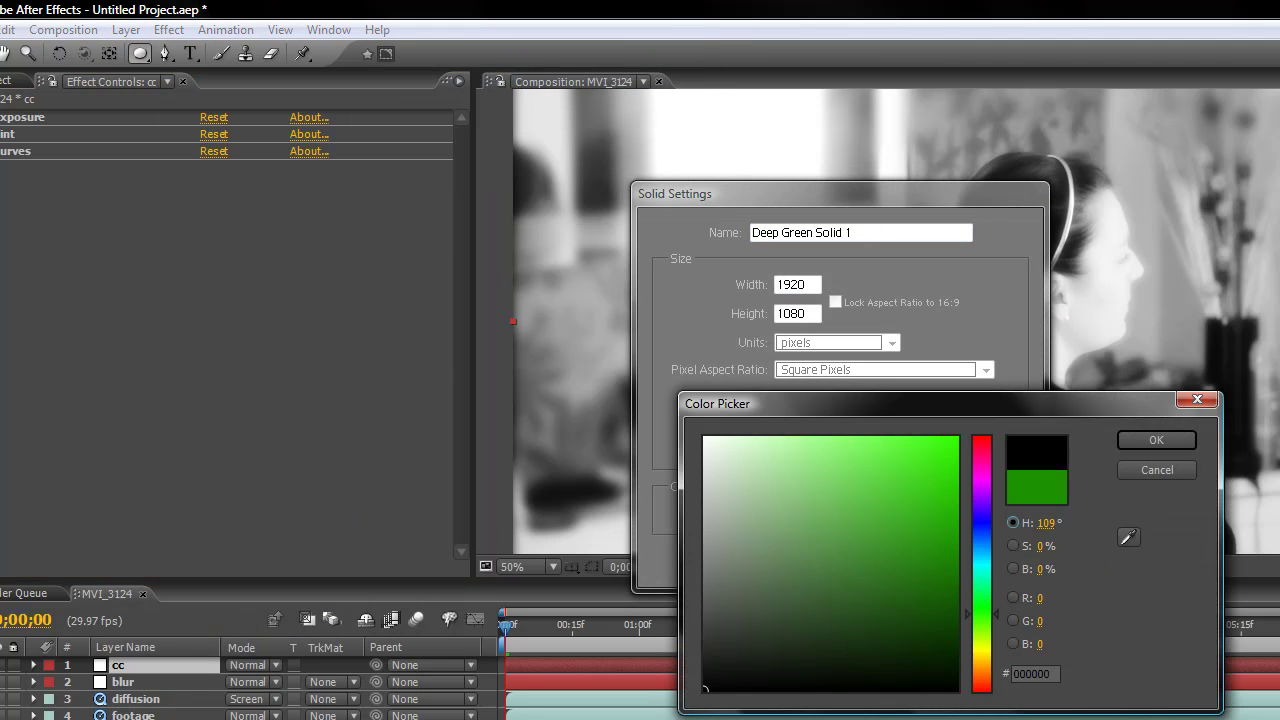
left_click(1156, 440)
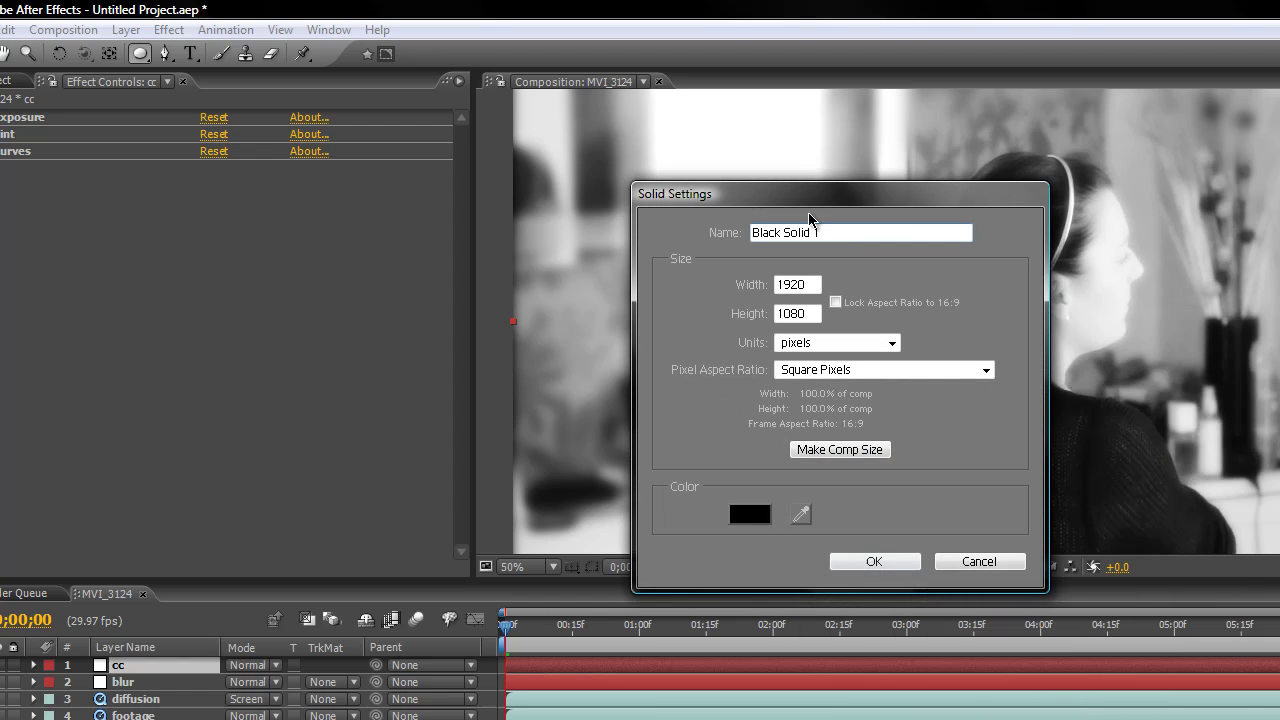
type("viugnette")
left_click_drag(909, 237, 564, 256)
type("vignette")
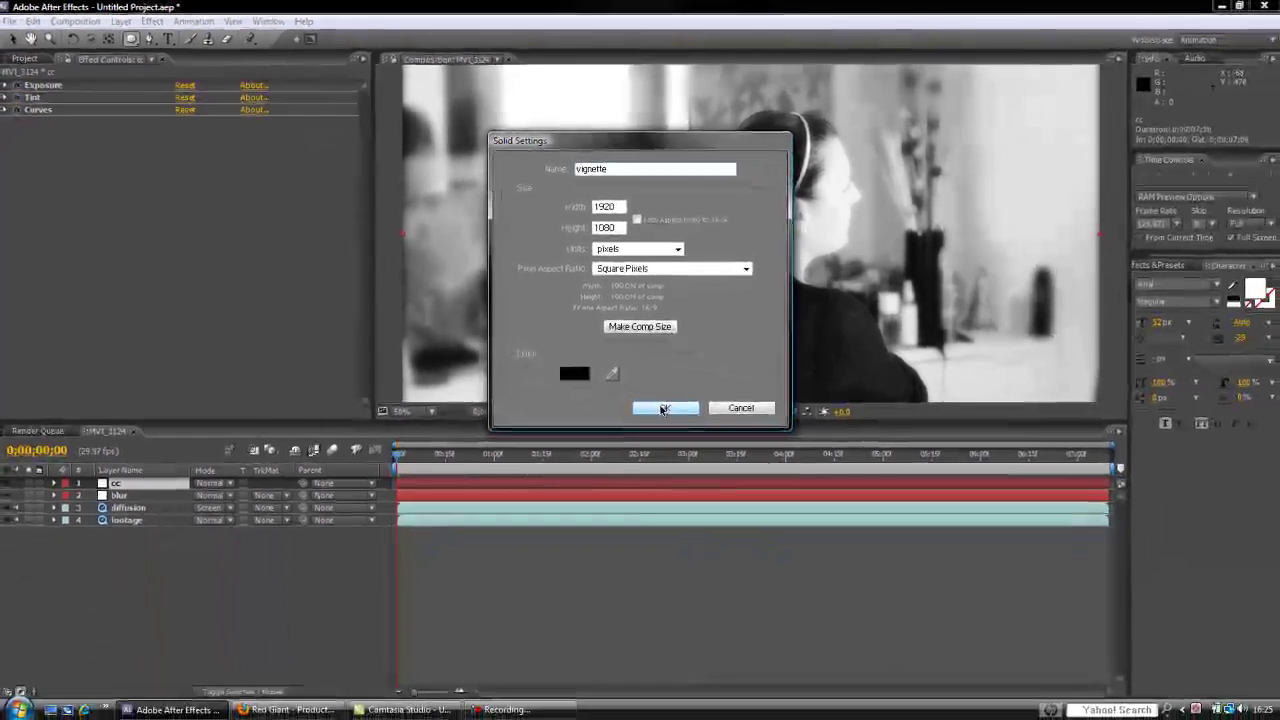
left_click(874, 561)
Step: Add an elliptical mask filling the whole vignette layer and set its mode to Subtract
double_click(130, 38)
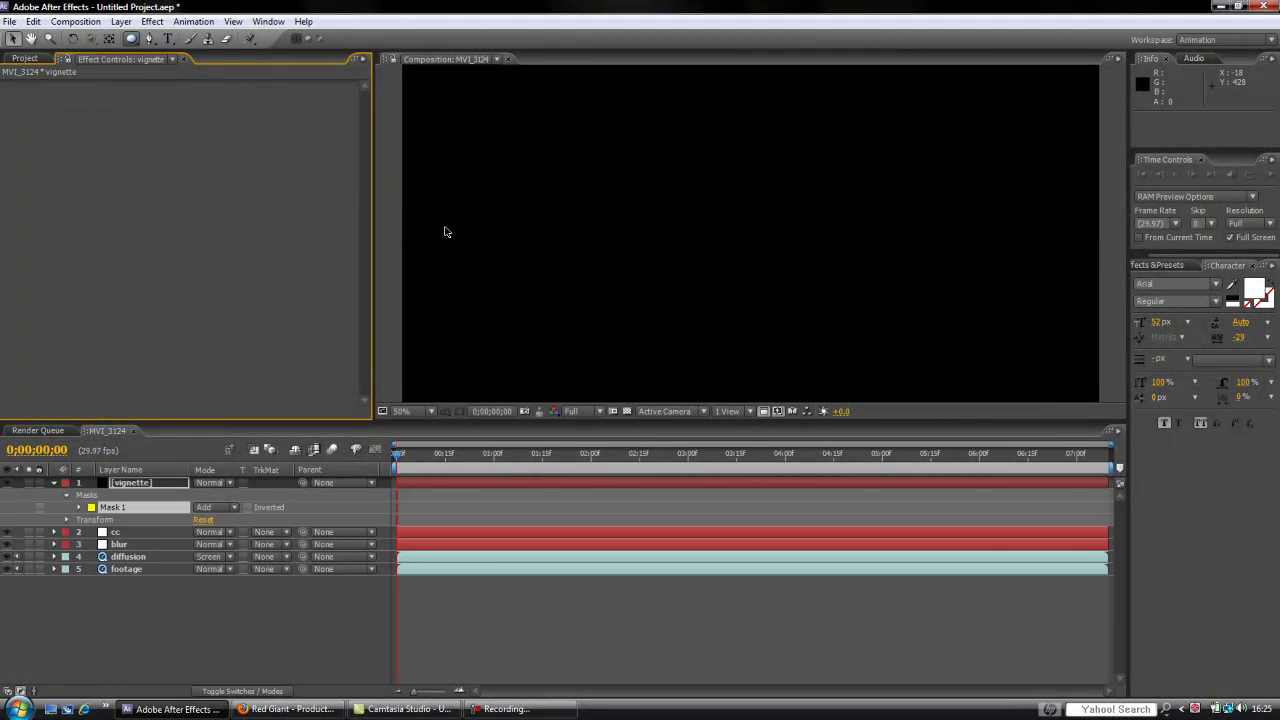
left_click(218, 508)
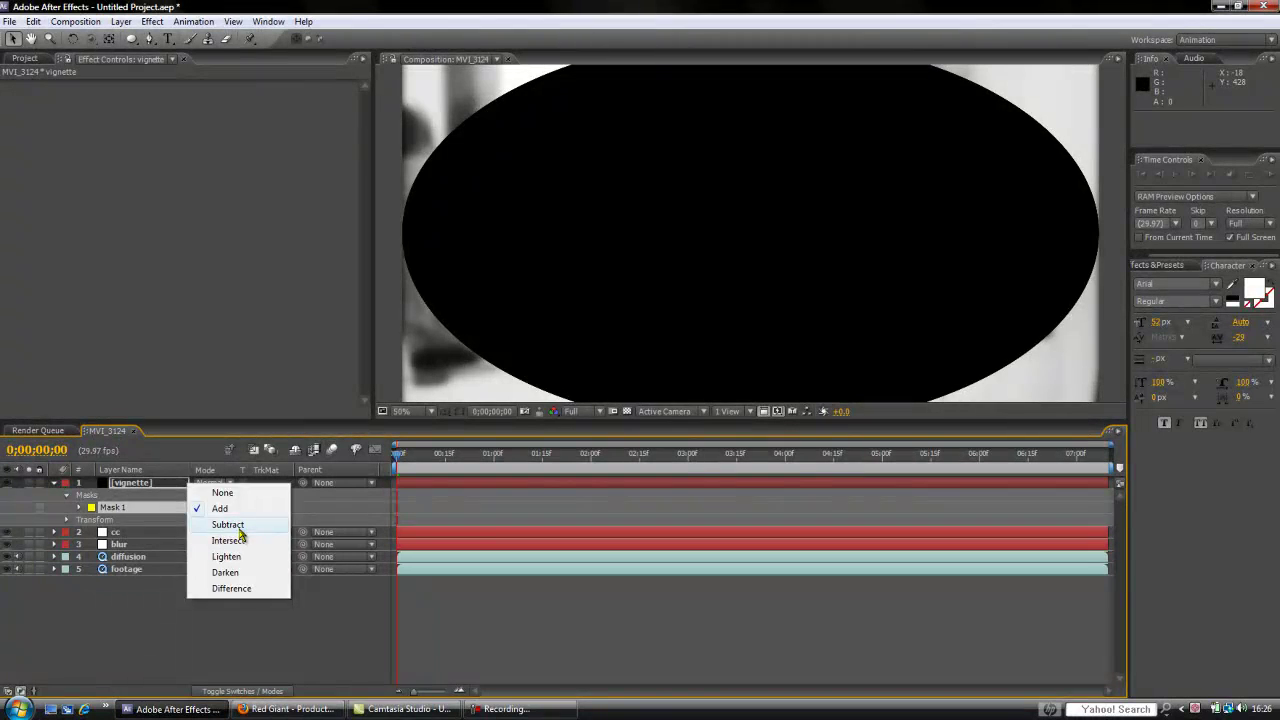
left_click(241, 528)
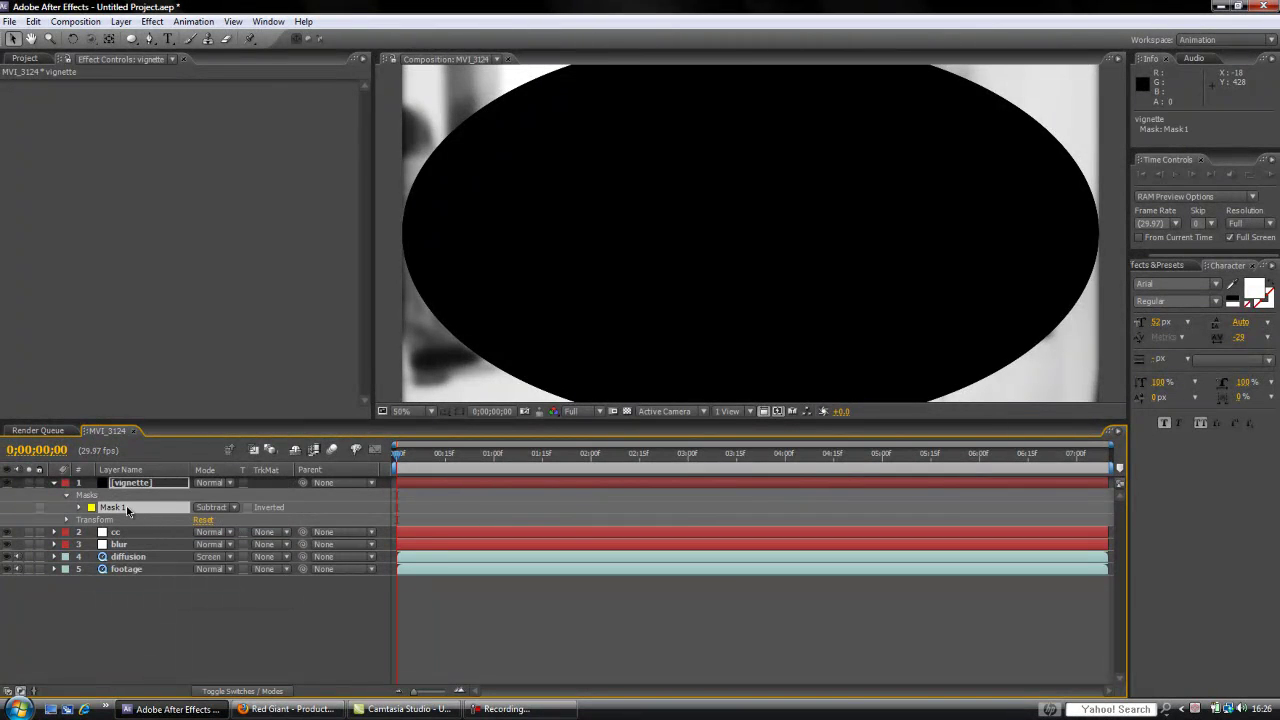
Step: Set the vignette mask's feather to 464 pixels and its expansion to 48 pixels
key("m")
key("m")
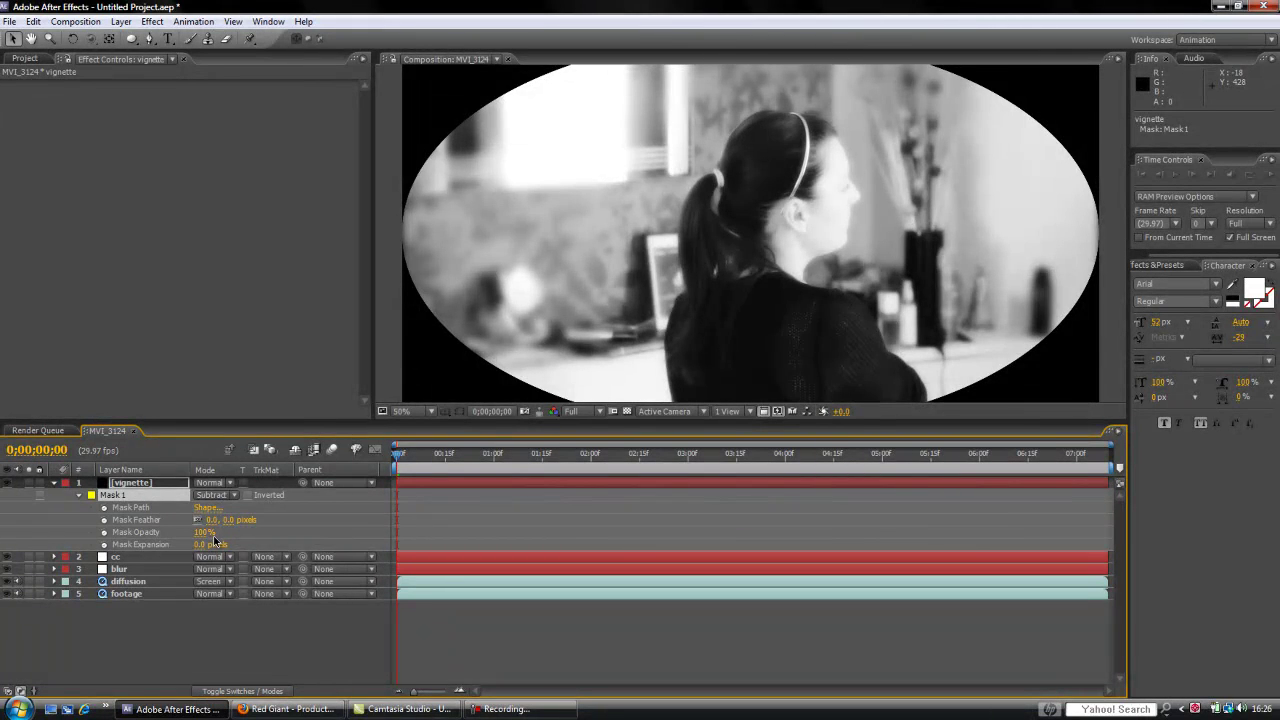
left_click_drag(213, 526, 334, 525)
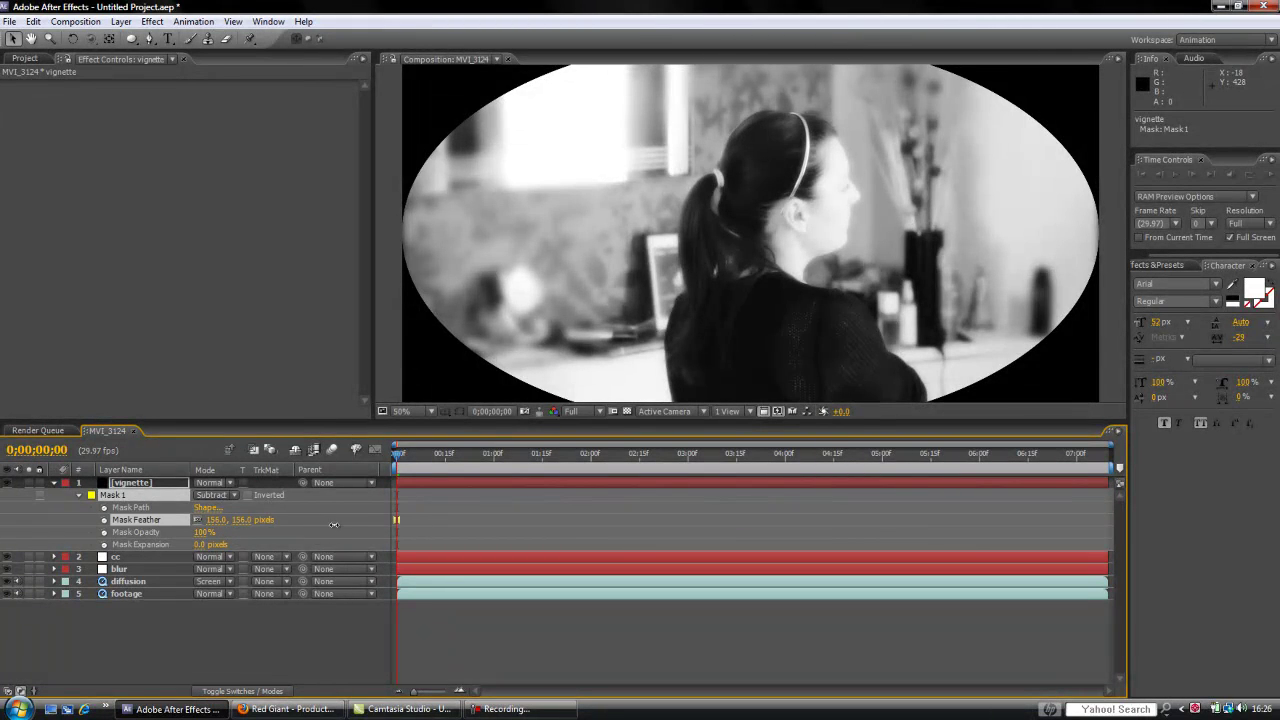
left_click_drag(277, 528, 410, 526)
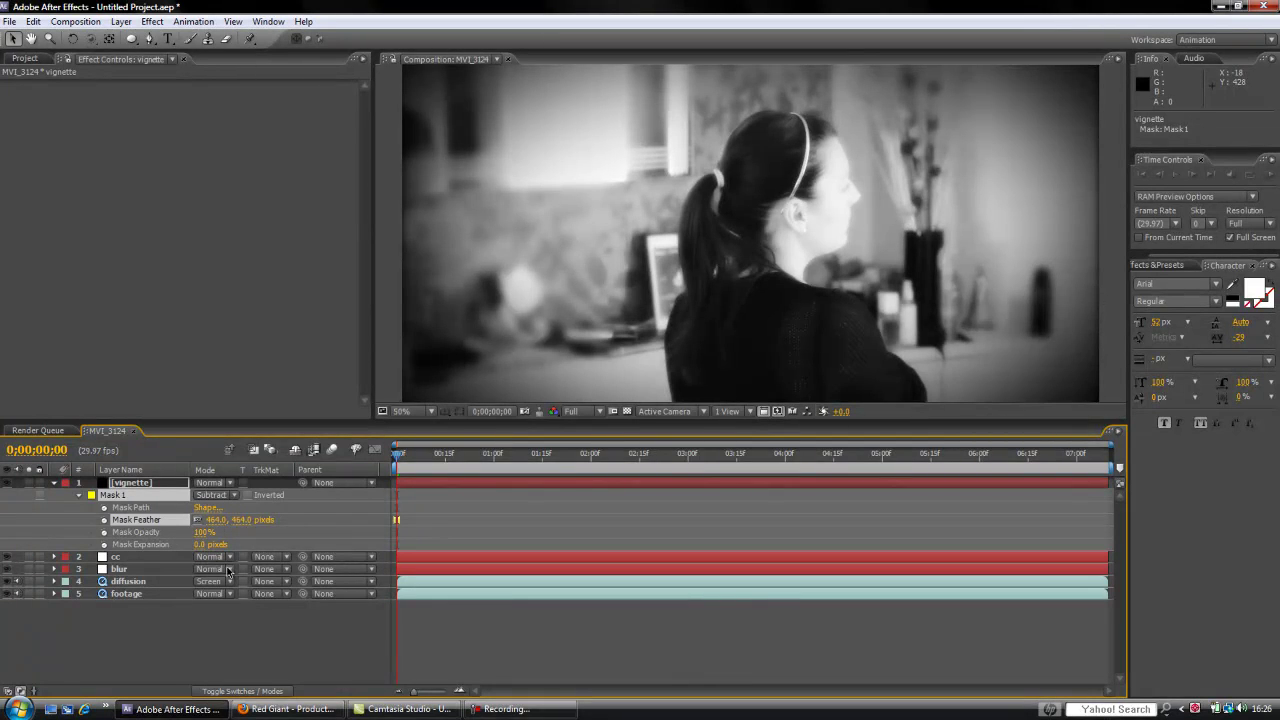
left_click_drag(206, 545, 221, 547)
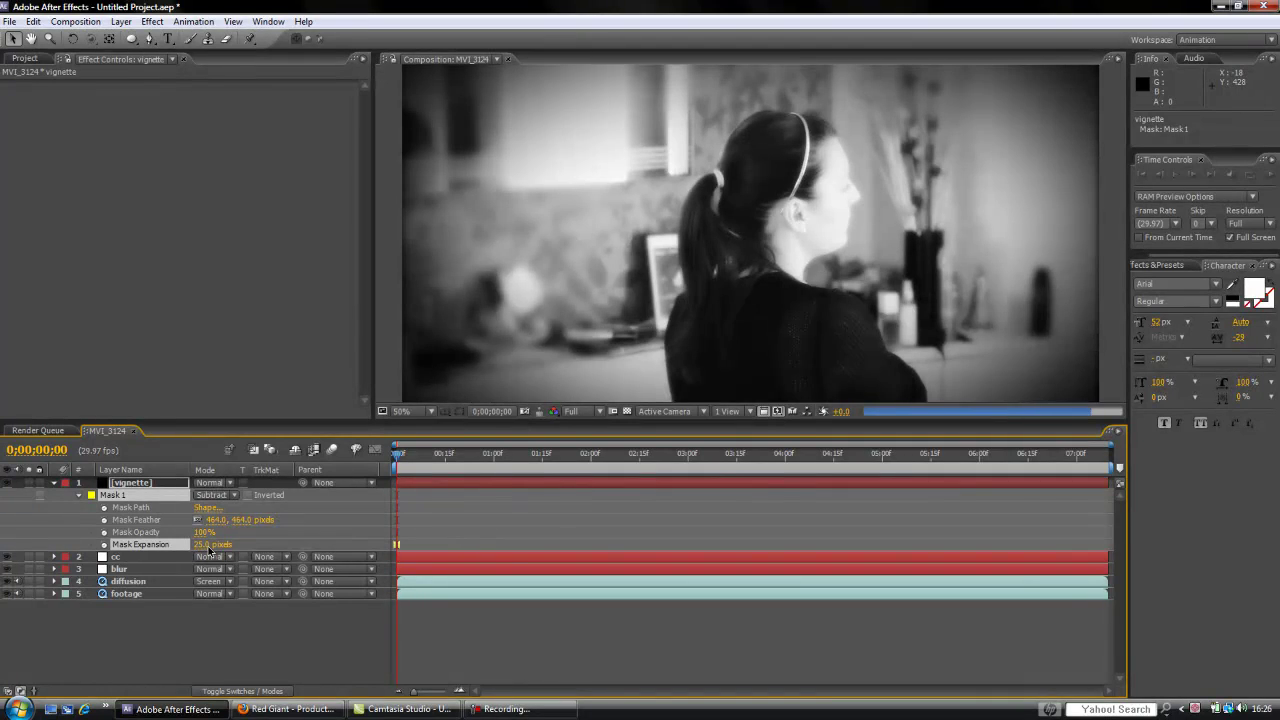
left_click_drag(212, 548, 218, 550)
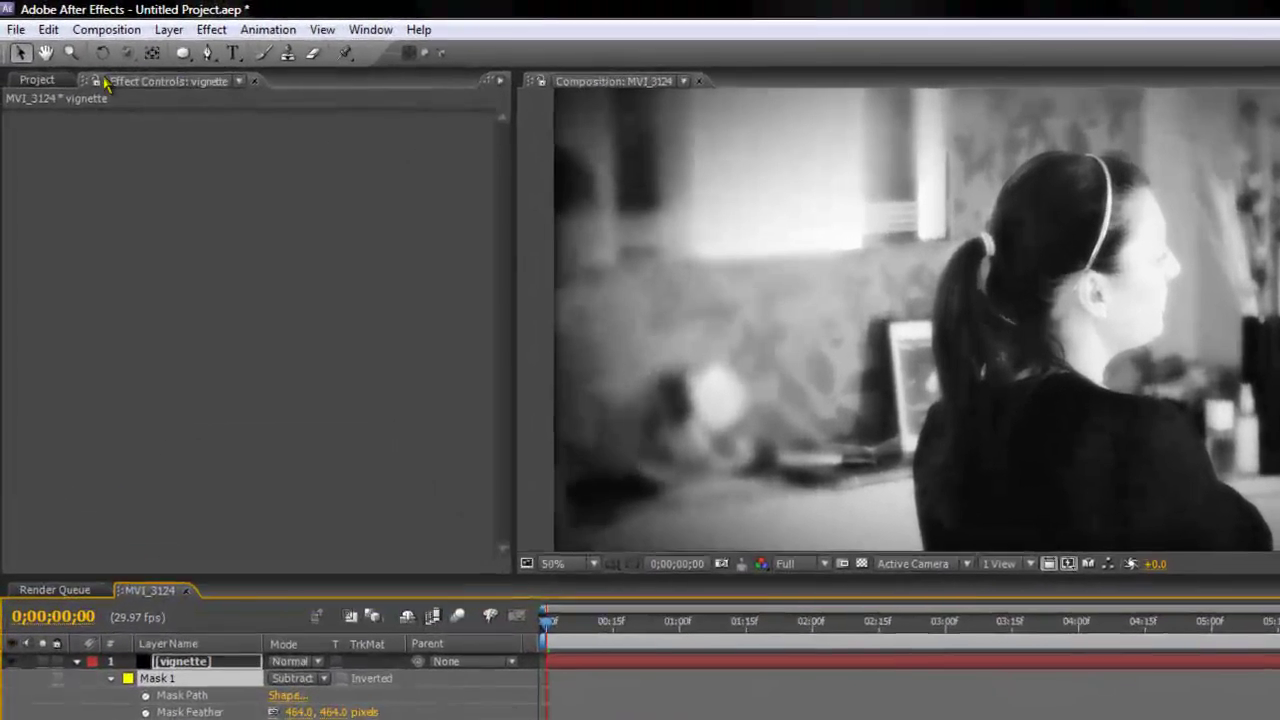
Step: Show the cc layer's effects and turn off its Tint effect
left_click(30, 80)
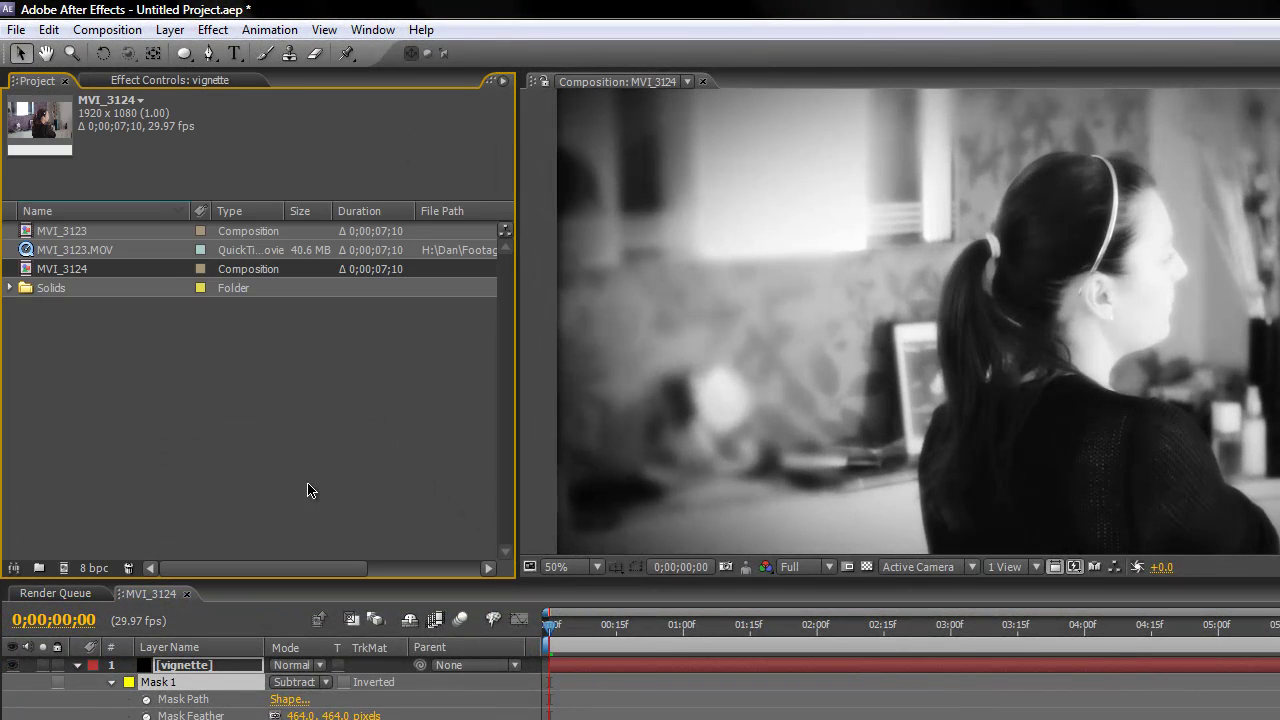
left_click(189, 700)
left_click(175, 81)
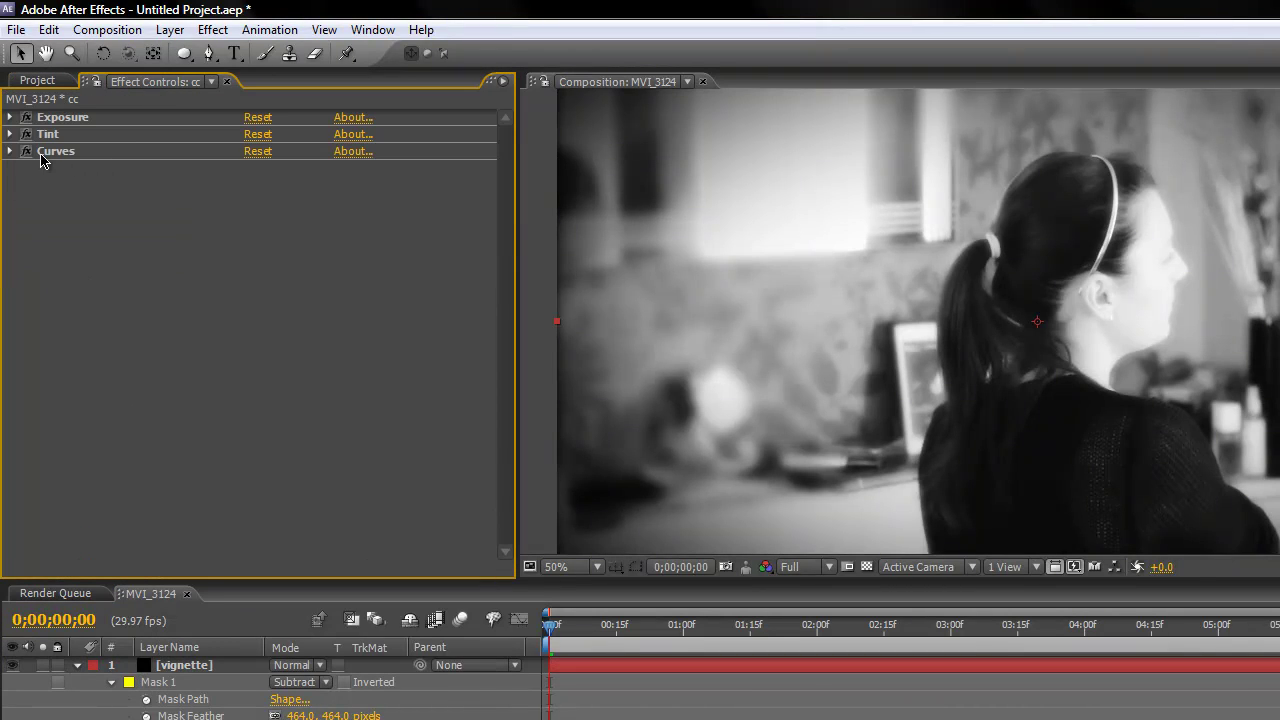
left_click(26, 134)
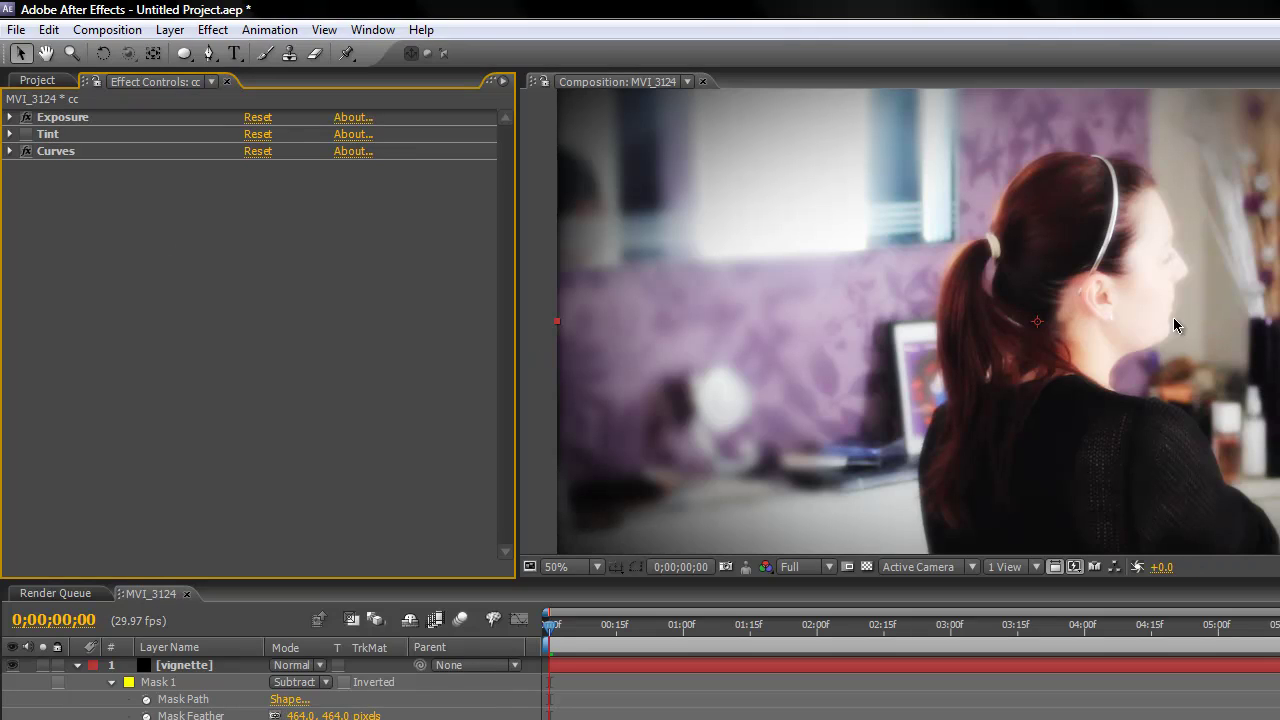
Step: Expand the cc layer's Tint effect and lower its Amount to Tint
left_click(10, 134)
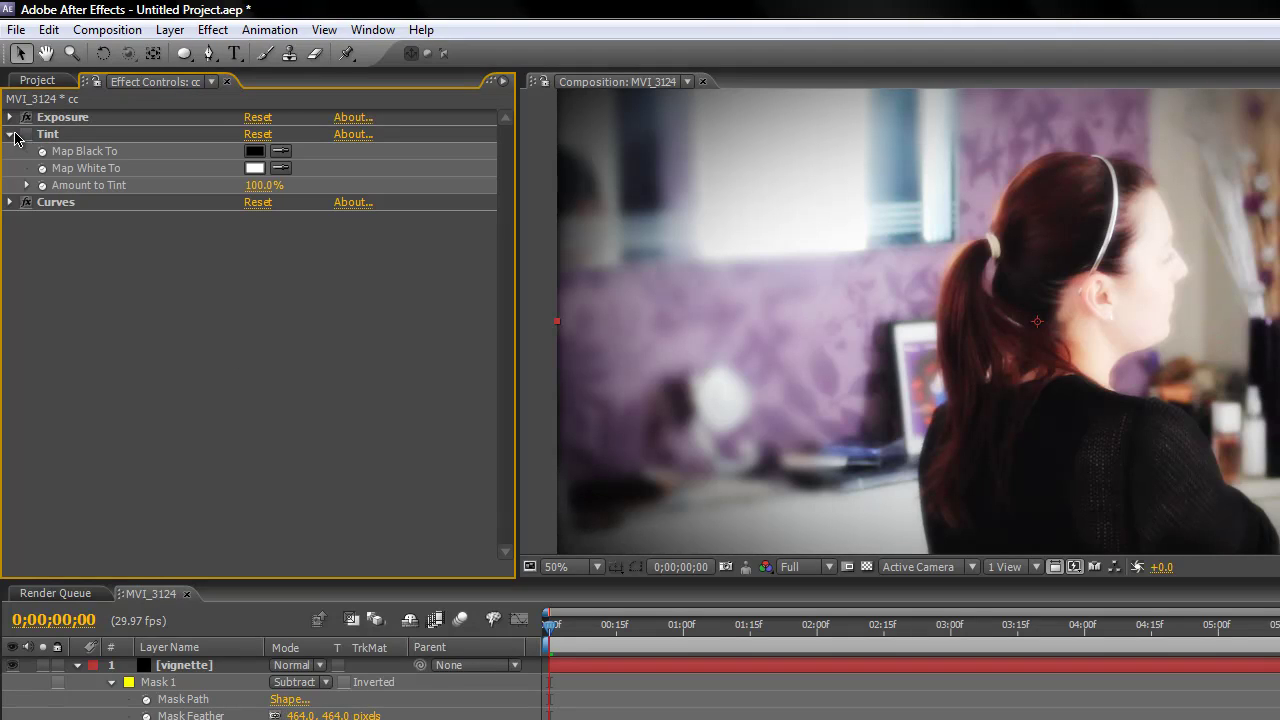
left_click(229, 186)
left_click_drag(340, 189, 250, 211)
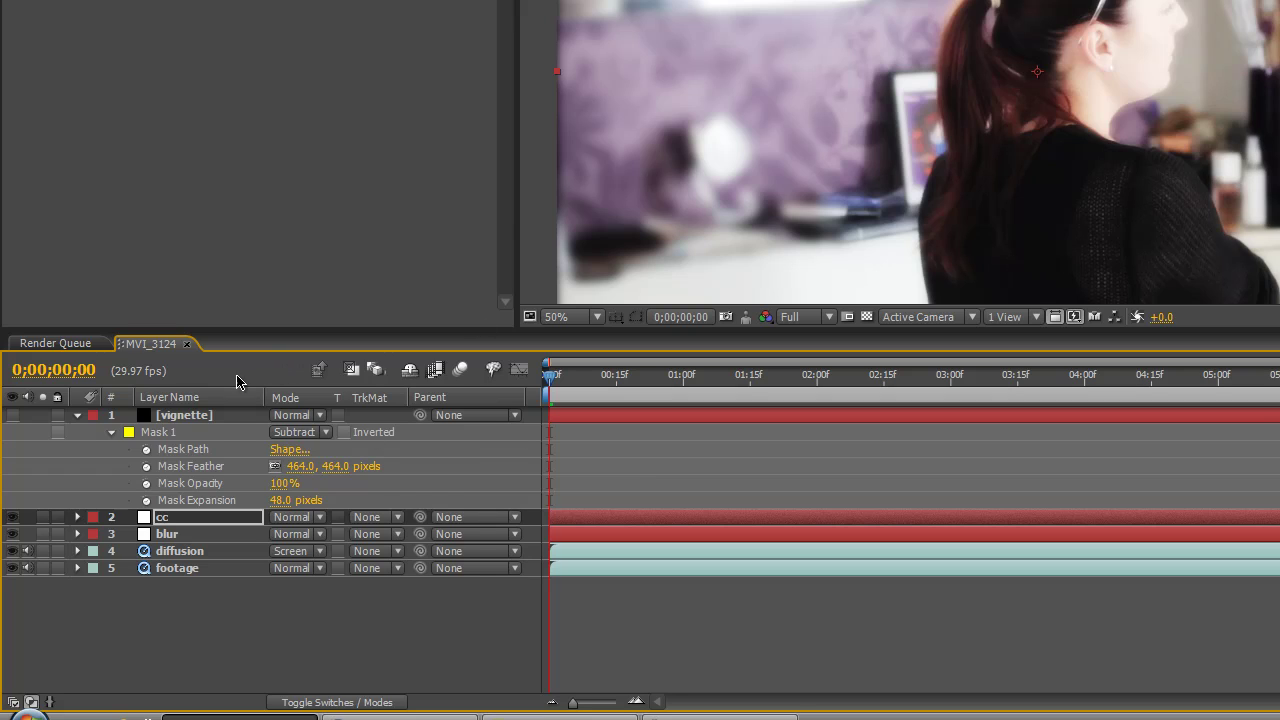
Step: Turn the vignette layer's visibility back on
left_click(13, 415)
left_click(143, 34)
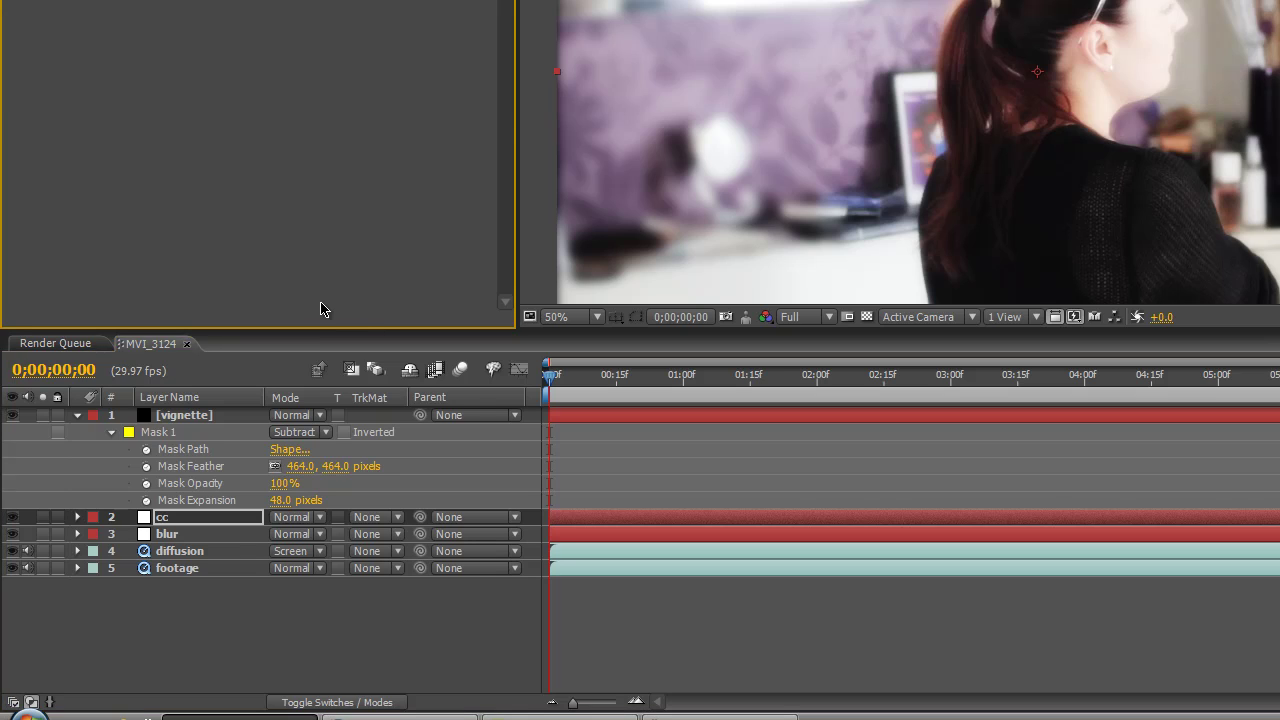